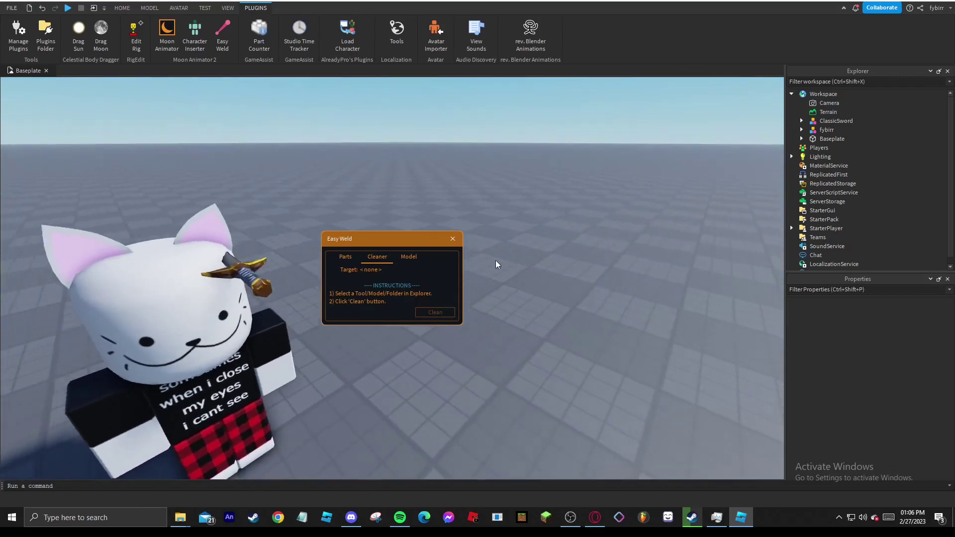
# Step: Close the Easy Weld window and rotate the ClassicSword model 180° around its vertical axis
pyautogui.press('w')
pyautogui.click(449, 241)
pyautogui.click(260, 280)
pyautogui.press('s')
pyautogui.moveTo(259, 279); pyautogui.dragTo(261, 280, button='right')
pyautogui.click(149, 8)
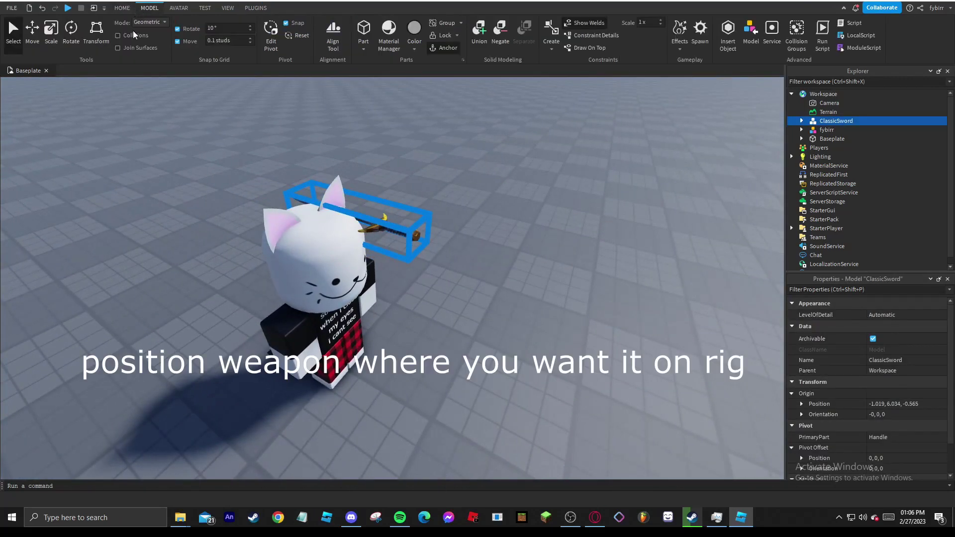
pyautogui.click(79, 33)
pyautogui.moveTo(383, 249); pyautogui.dragTo(326, 167)
pyautogui.moveTo(412, 196); pyautogui.dragTo(412, 196, button='right')
pyautogui.click(15, 38)
pyautogui.moveTo(111, 94); pyautogui.dragTo(111, 95, button='right')
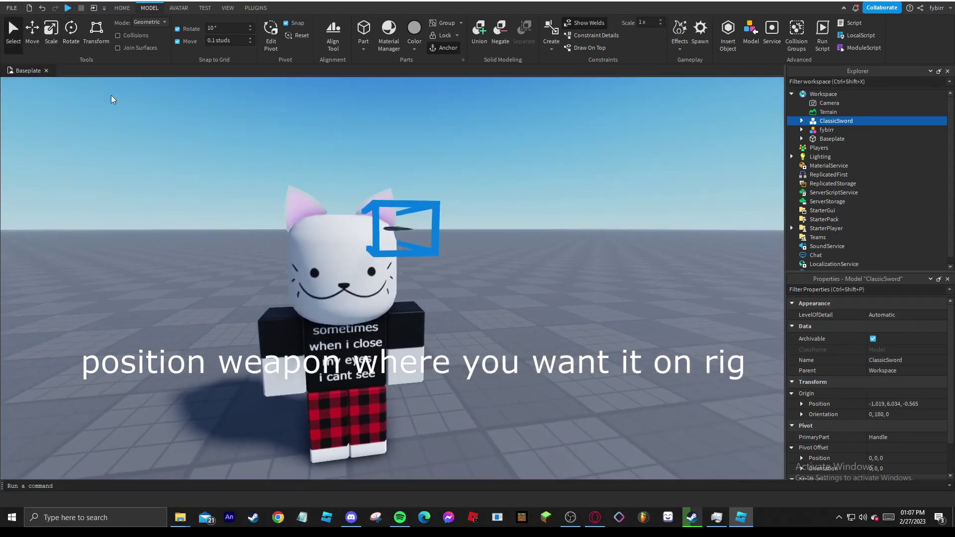
# Step: Move the ClassicSword down and across to the character's right hand, sliding it forward so the hand holds its grip
pyautogui.click(39, 40)
pyautogui.moveTo(387, 149); pyautogui.dragTo(398, 413)
pyautogui.scroll(5, 411, 345)
pyautogui.moveTo(410, 346); pyautogui.dragTo(411, 346, button='right')
pyautogui.moveTo(416, 251); pyautogui.dragTo(334, 270)
pyautogui.press('a')
pyautogui.moveTo(335, 271); pyautogui.dragTo(308, 237, button='right')
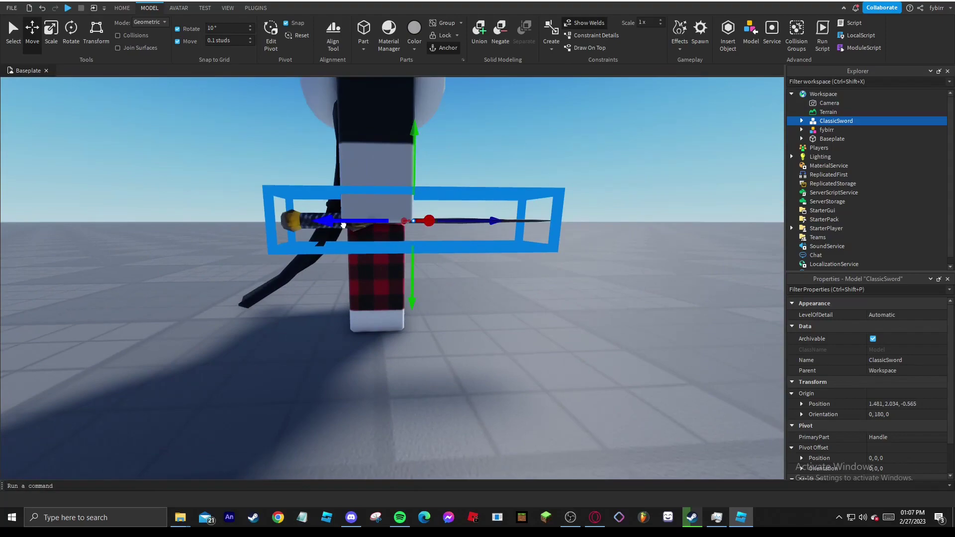
pyautogui.moveTo(343, 225); pyautogui.dragTo(393, 234)
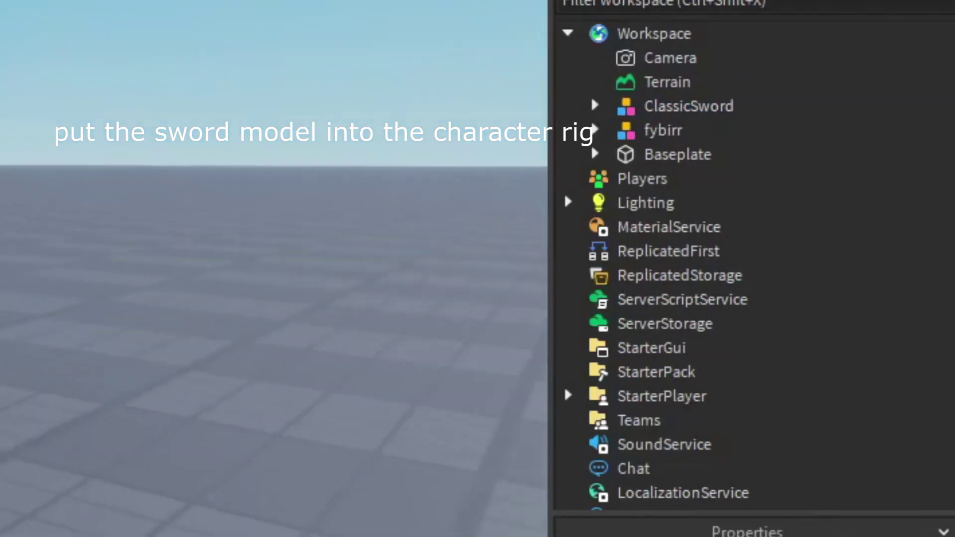
# Step: Put the ClassicSword model into the character rig and join its Handle in place to the Right Arm with Easy Weld
pyautogui.click(826, 130)
pyautogui.moveTo(667, 106); pyautogui.dragTo(646, 144)
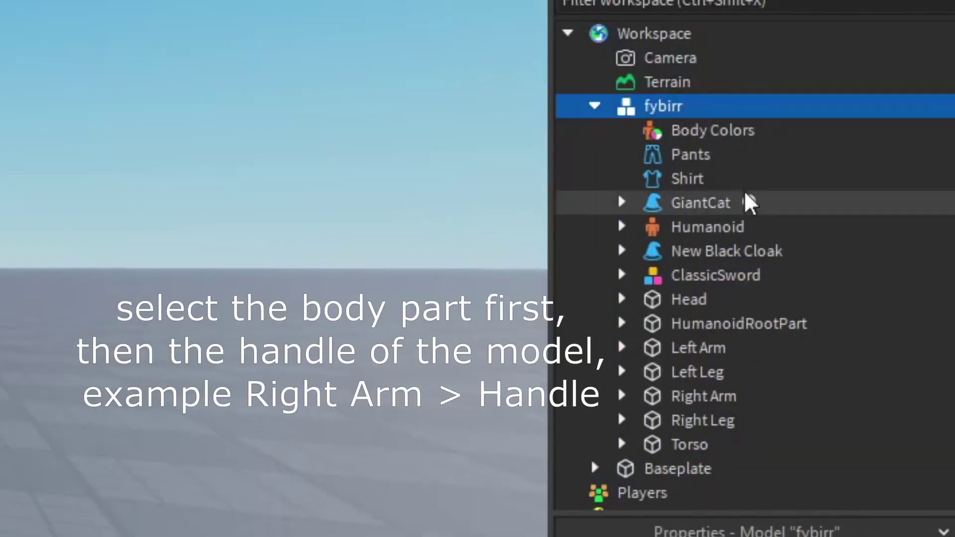
pyautogui.click(686, 396)
pyautogui.click(622, 274)
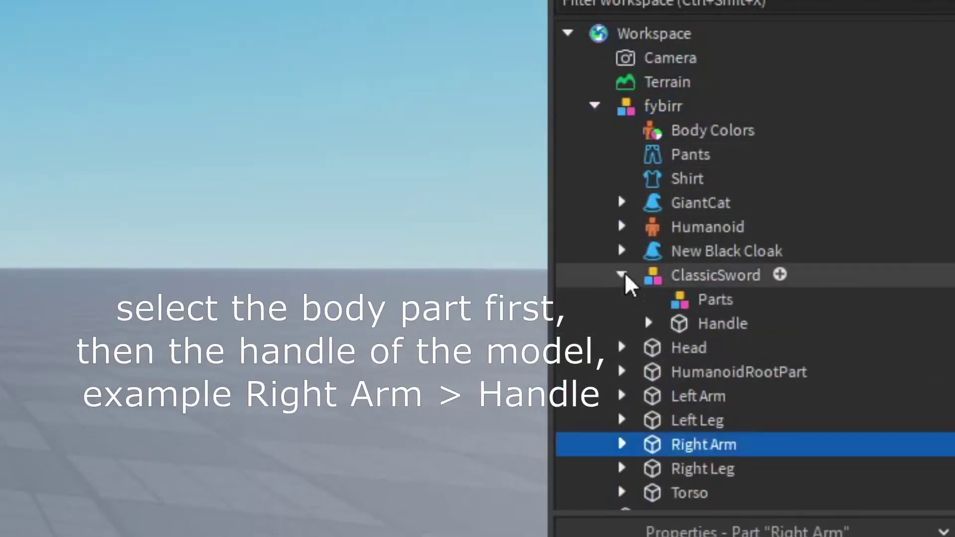
pyautogui.keyDown('ctrl'); pyautogui.click(664, 324); pyautogui.keyUp('ctrl')
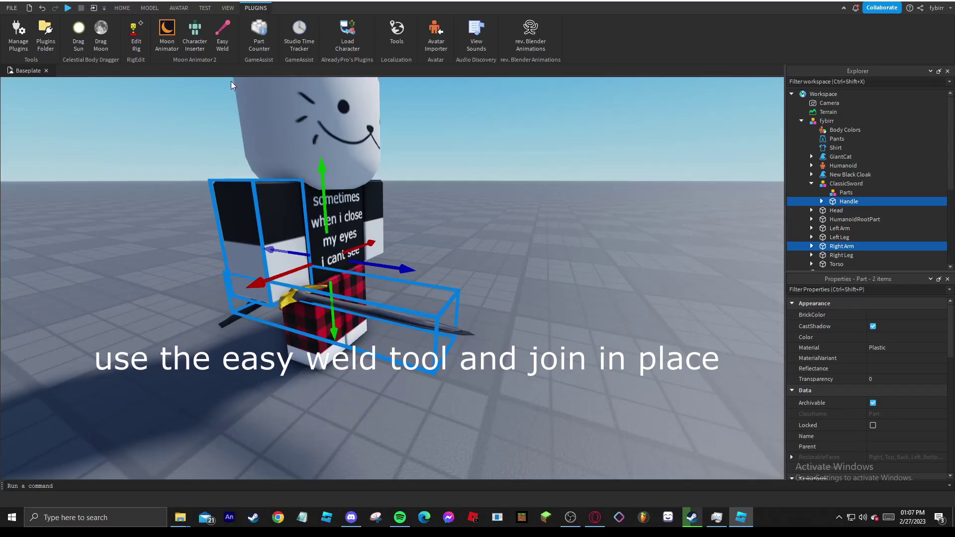
pyautogui.click(223, 43)
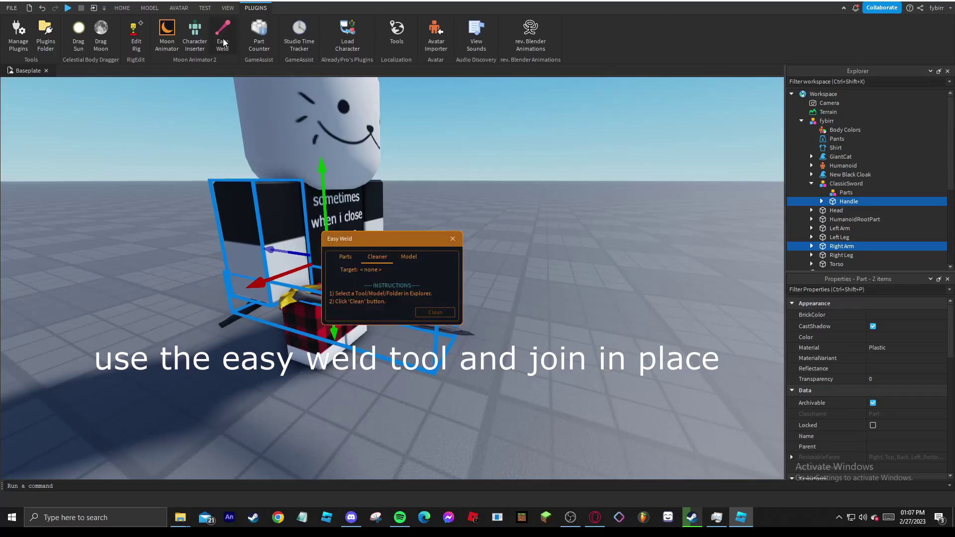
pyautogui.click(344, 258)
pyautogui.click(428, 313)
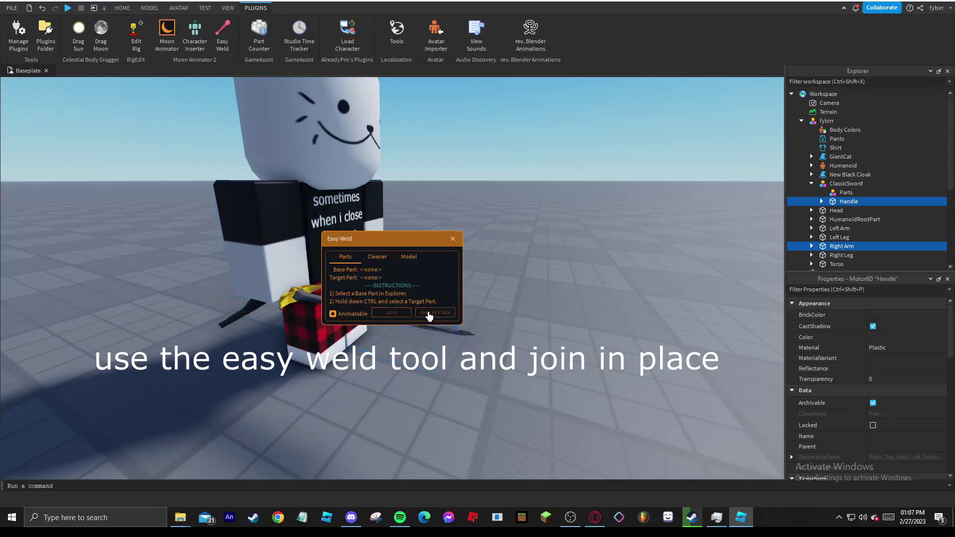
pyautogui.click(451, 242)
# Step: Using RigEdit with a step of .1, move the sword's Handle joint from the blade back to the grip in the right hand
pyautogui.moveTo(438, 224); pyautogui.dragTo(409, 164, button='right')
pyautogui.click(400, 167)
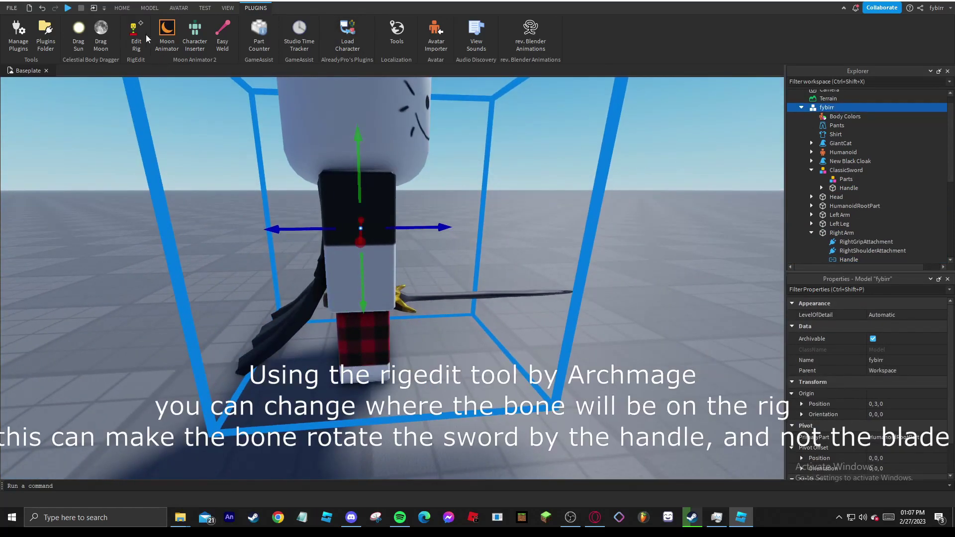
pyautogui.click(136, 35)
pyautogui.scroll(5, 492, 284)
pyautogui.click(507, 288)
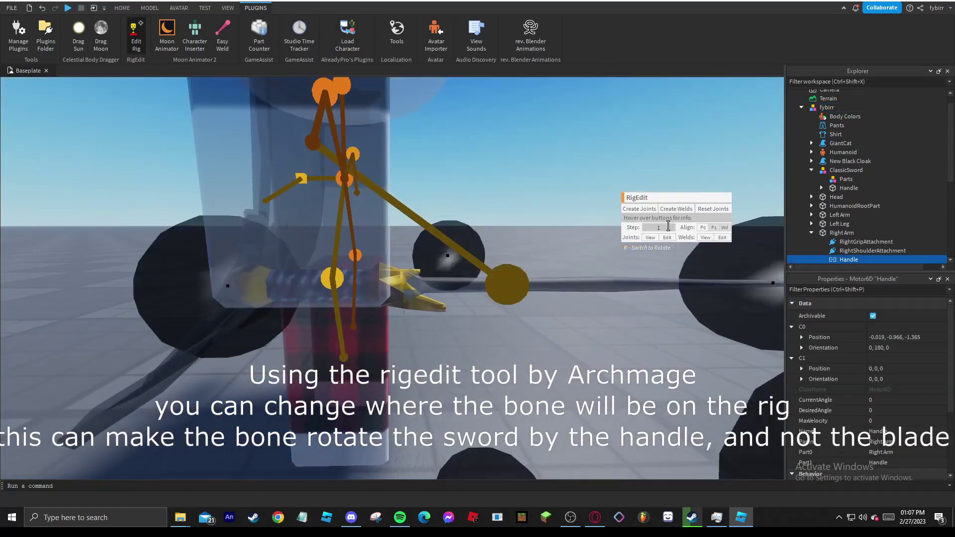
pyautogui.moveTo(451, 255); pyautogui.dragTo(114, 300)
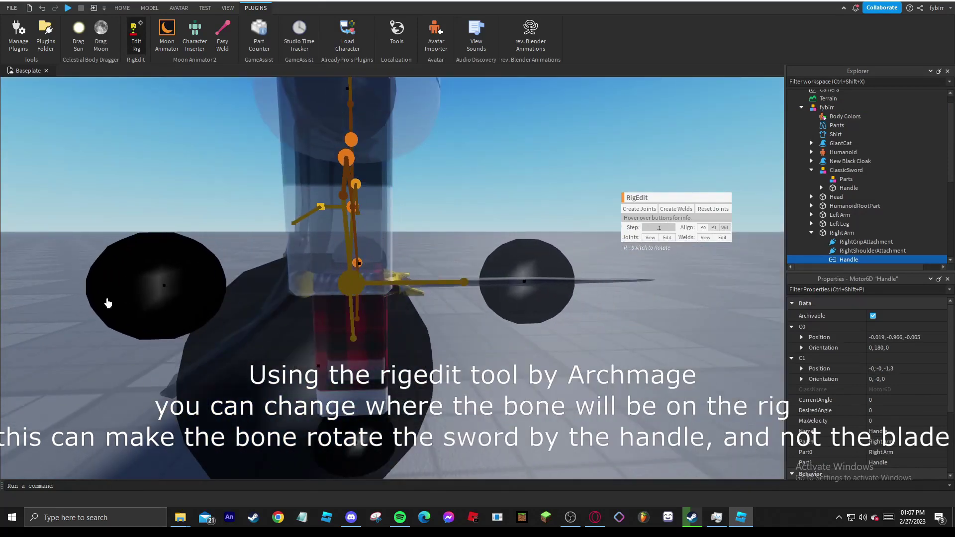
pyautogui.click(498, 207)
pyautogui.scroll(2, 499, 207)
pyautogui.moveTo(498, 206); pyautogui.dragTo(499, 207, button='right')
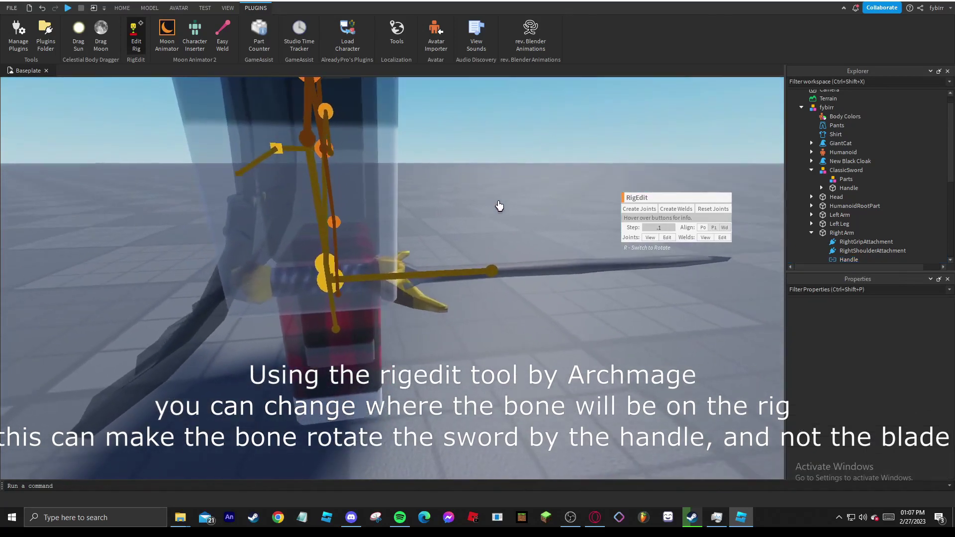
pyautogui.click(333, 278)
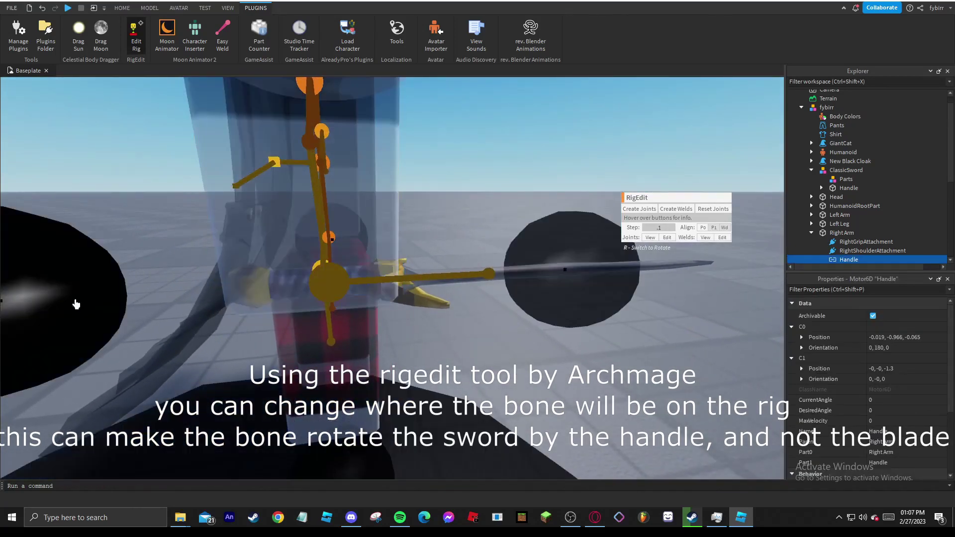
pyautogui.click(548, 132)
pyautogui.scroll(-3, 548, 133)
pyautogui.moveTo(548, 133); pyautogui.dragTo(548, 133, button='right')
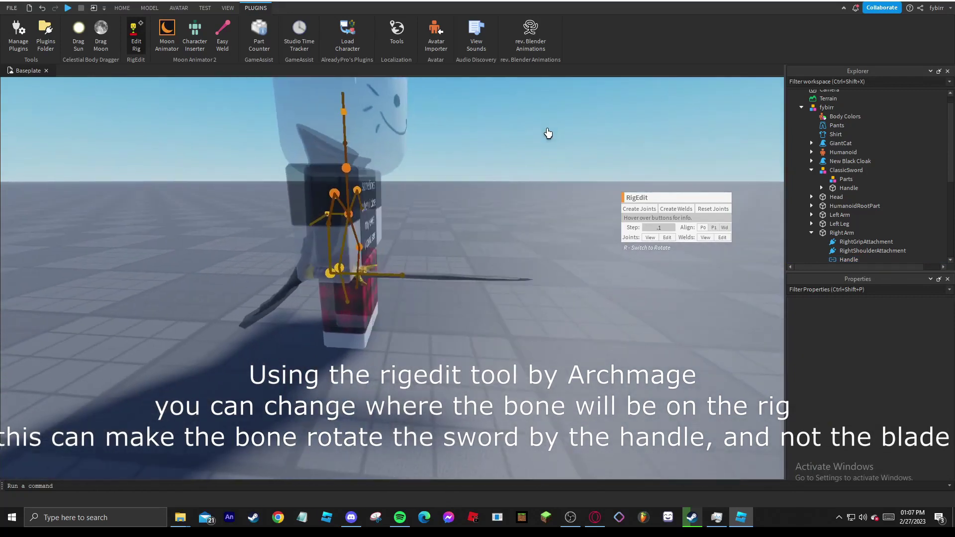
pyautogui.click(135, 49)
# Step: Load the character rig in the rev. Blender Animations plugin and export it as an OBJ file to Downloads
pyautogui.moveTo(451, 217); pyautogui.dragTo(452, 217, button='right')
pyautogui.click(392, 255)
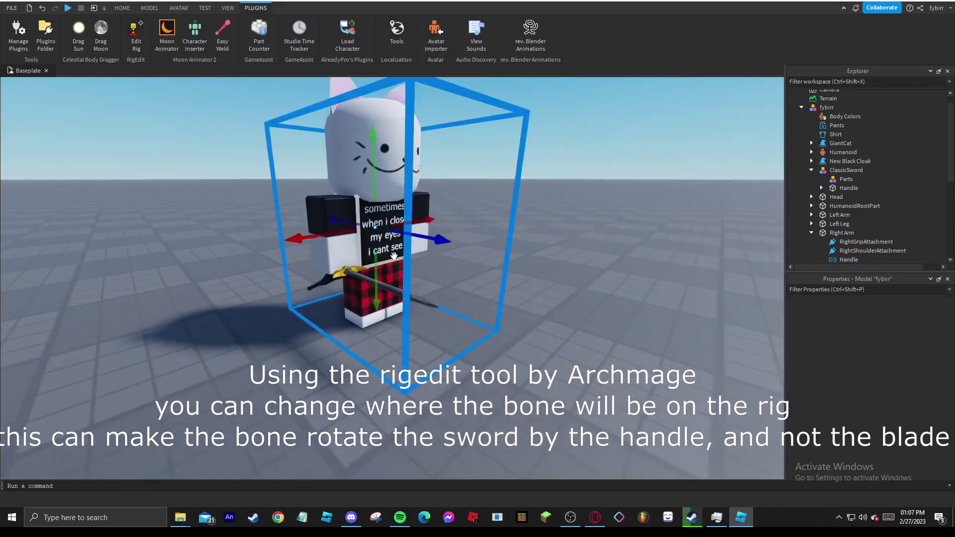
pyautogui.moveTo(392, 256); pyautogui.dragTo(401, 240, button='right')
pyautogui.scroll(-2, 420, 251)
pyautogui.scroll(-2, 420, 251)
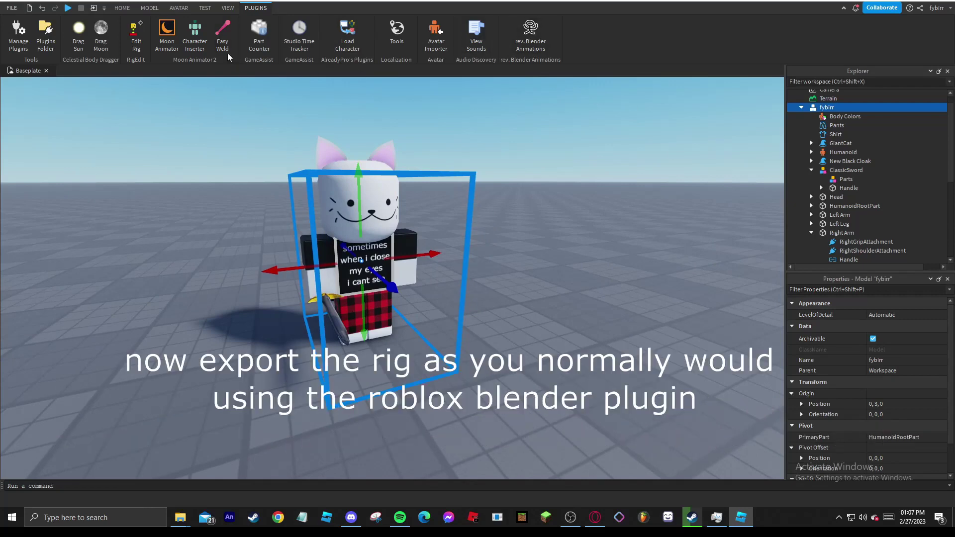
pyautogui.click(530, 34)
pyautogui.click(825, 107)
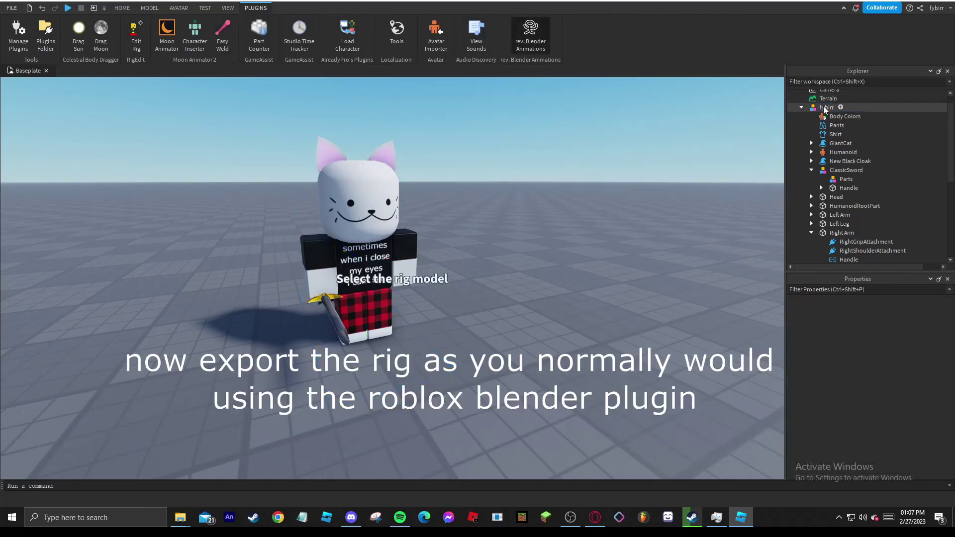
pyautogui.click(72, 182)
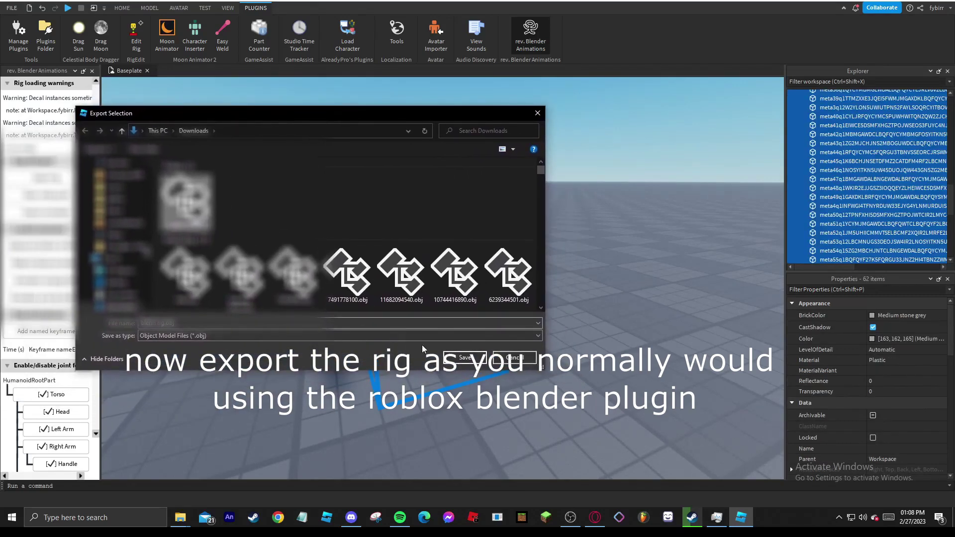
pyautogui.click(464, 357)
pyautogui.click(501, 254)
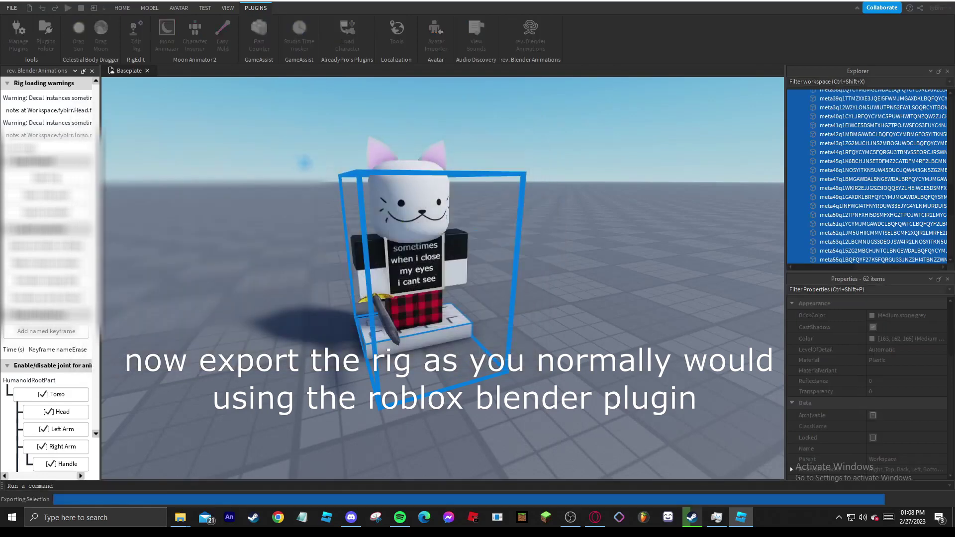
# Step: Switch to Steam and start Blender with the Launch Blender option
pyautogui.click(258, 206)
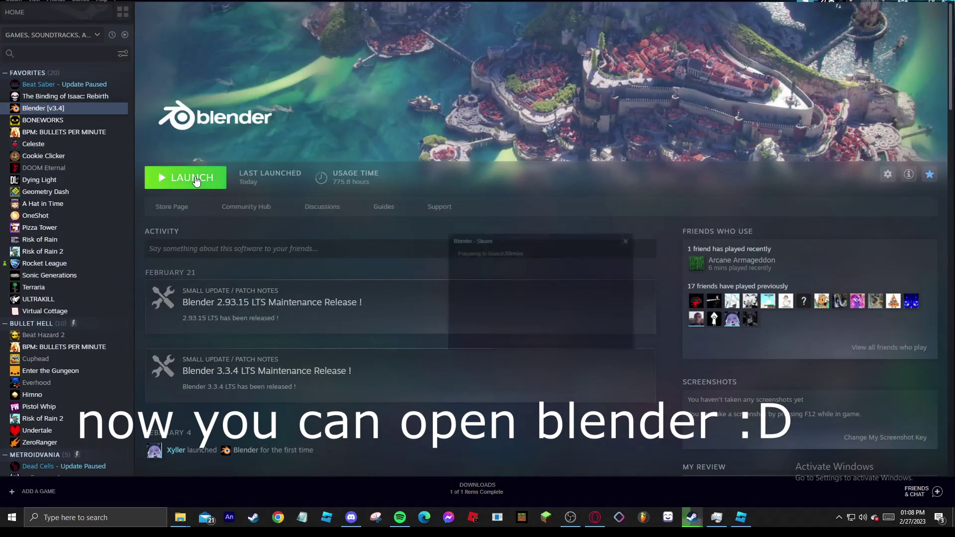
pyautogui.click(196, 179)
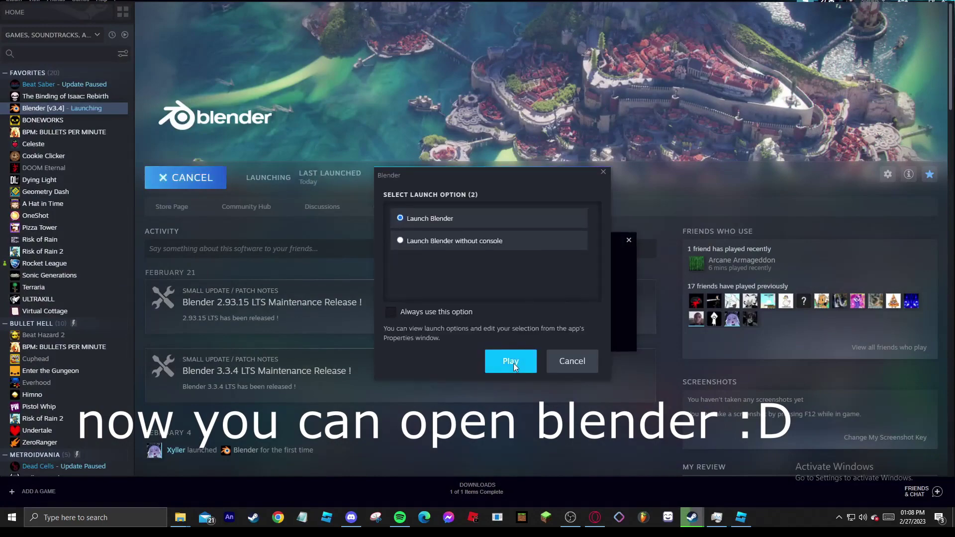
pyautogui.click(512, 363)
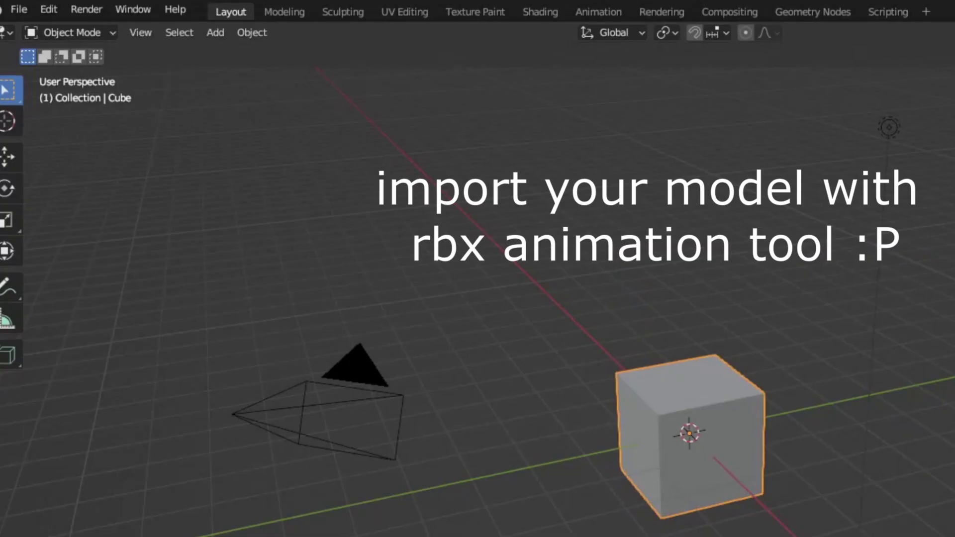
# Step: Import the exported character rig model with the Rbx Animations add-on
pyautogui.click(4, 32)
pyautogui.click(4, 33)
pyautogui.click(19, 10)
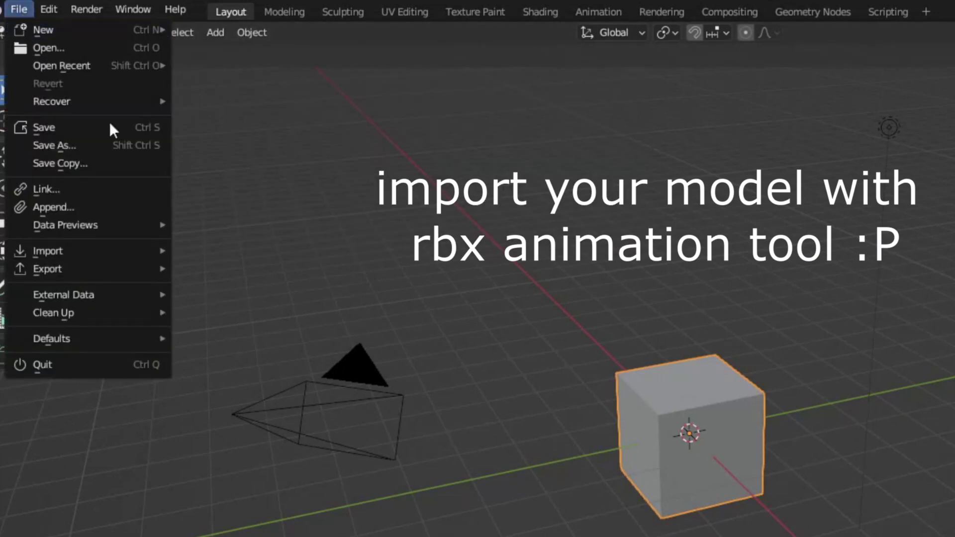
pyautogui.moveTo(77, 251)
pyautogui.click(350, 498)
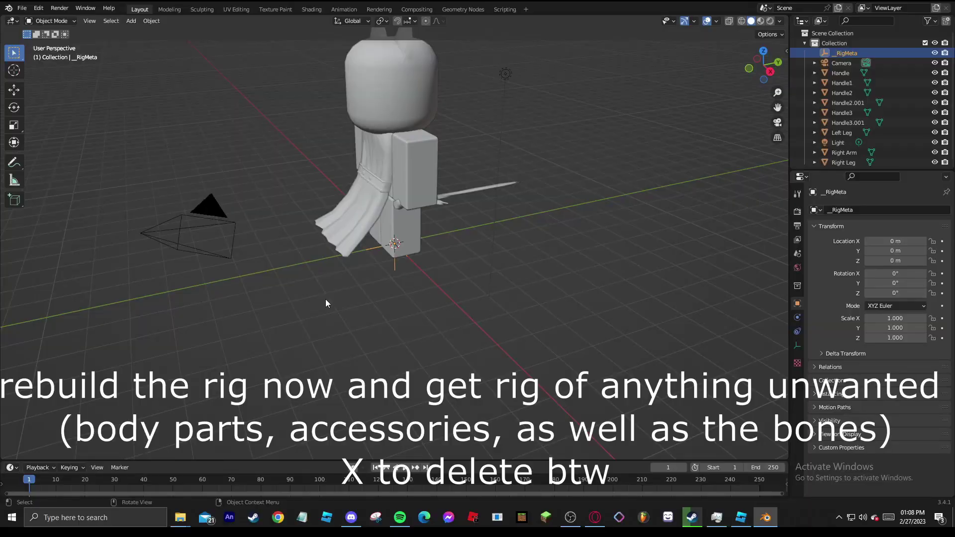
# Step: Rebuild the armature of the imported character with the Rbx Animations Rebuild rig command
pyautogui.moveTo(514, 258); pyautogui.dragTo(427, 236, button='middle')
pyautogui.scroll(-1, 428, 236)
pyautogui.keyDown('shift'); pyautogui.moveTo(427, 235); pyautogui.dragTo(414, 332, button='middle'); pyautogui.keyUp('shift')
pyautogui.press('n')
pyautogui.click(783, 130)
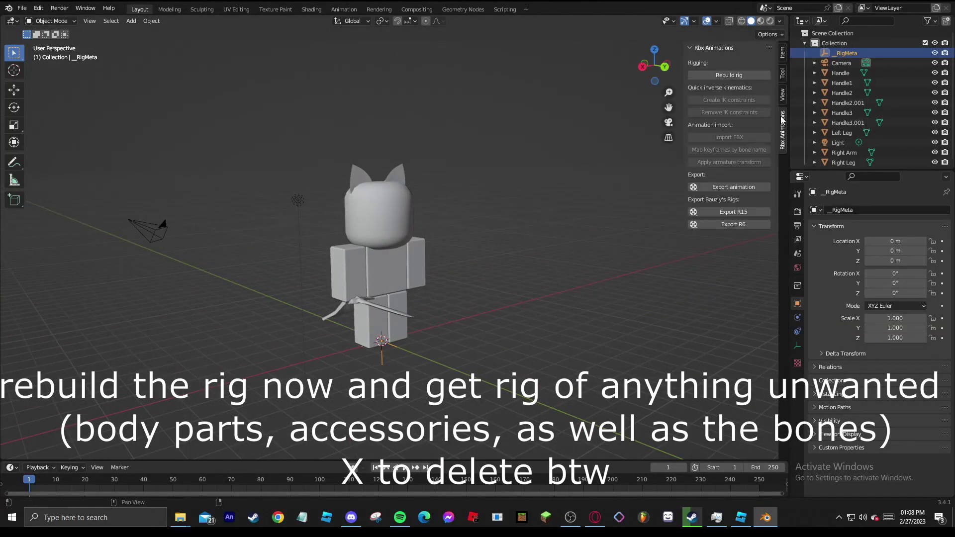
pyautogui.click(717, 73)
pyautogui.click(705, 105)
# Step: Delete the character's torso, arm and leg meshes, keeping the sword
pyautogui.scroll(5, 469, 259)
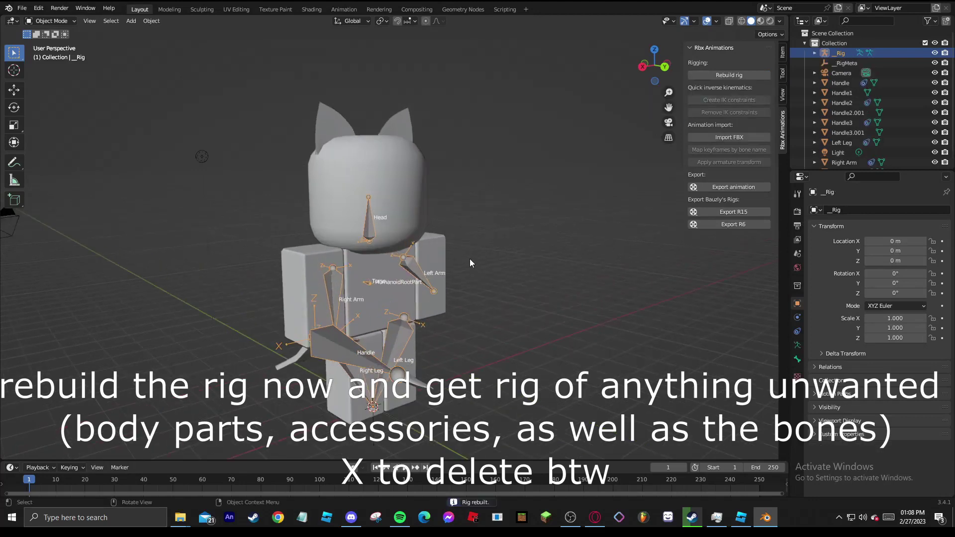
pyautogui.click(382, 270)
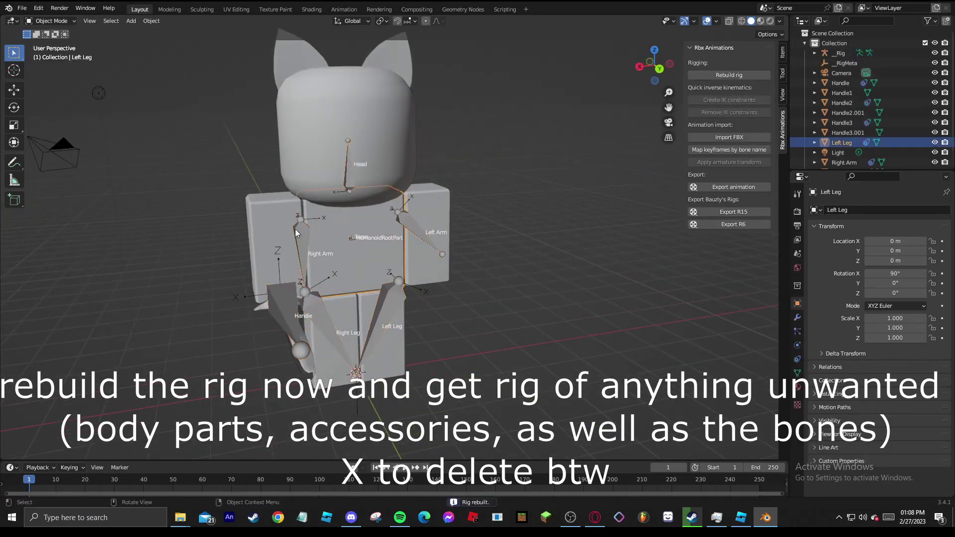
pyautogui.keyDown('shift'); pyautogui.click(285, 231); pyautogui.keyUp('shift')
pyautogui.keyDown('shift'); pyautogui.click(421, 261); pyautogui.keyUp('shift')
pyautogui.keyDown('shift'); pyautogui.click(395, 319); pyautogui.keyUp('shift')
pyautogui.keyDown('shift'); pyautogui.click(351, 310); pyautogui.keyUp('shift')
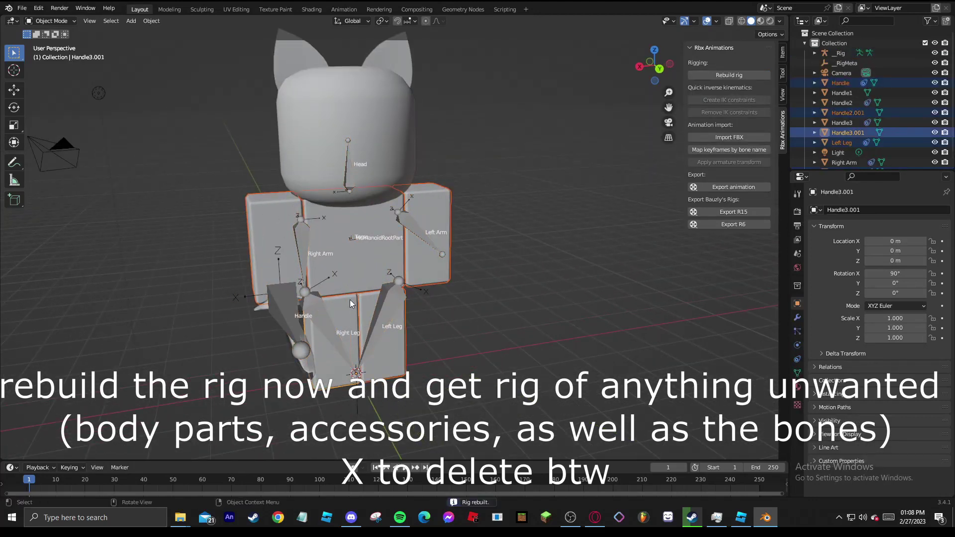
pyautogui.press('x')
pyautogui.click(351, 299)
# Step: Delete the character's head and cloak meshes
pyautogui.click(341, 155)
pyautogui.press('x')
pyautogui.click(341, 153)
pyautogui.click(327, 162)
pyautogui.press('x')
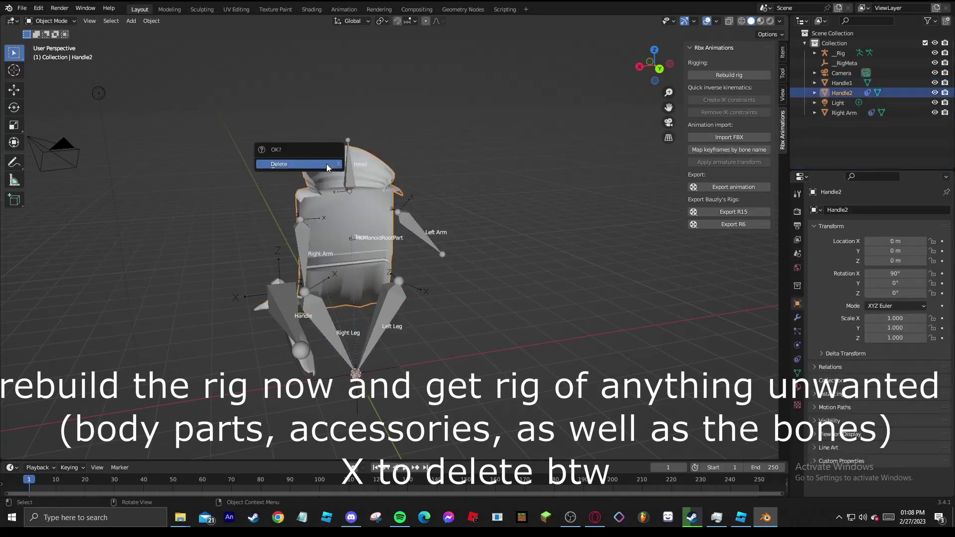
pyautogui.click(326, 163)
# Step: In Edit Mode on the armature, delete the Right Arm, Right Leg, Left Leg, Left Arm and Torso bones
pyautogui.moveTo(378, 264); pyautogui.dragTo(367, 263, button='middle')
pyautogui.click(305, 231)
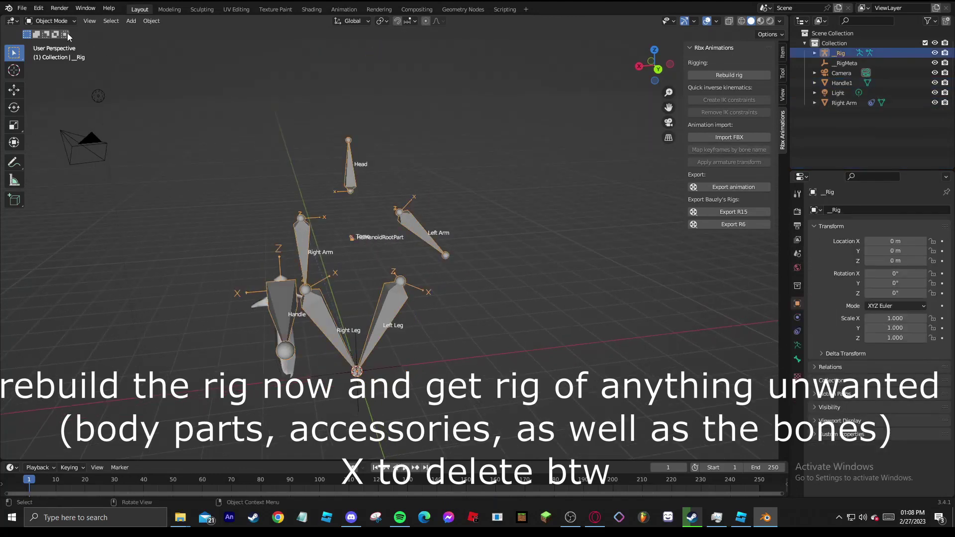
pyautogui.click(51, 21)
pyautogui.click(51, 43)
pyautogui.moveTo(278, 278); pyautogui.dragTo(263, 286, button='middle')
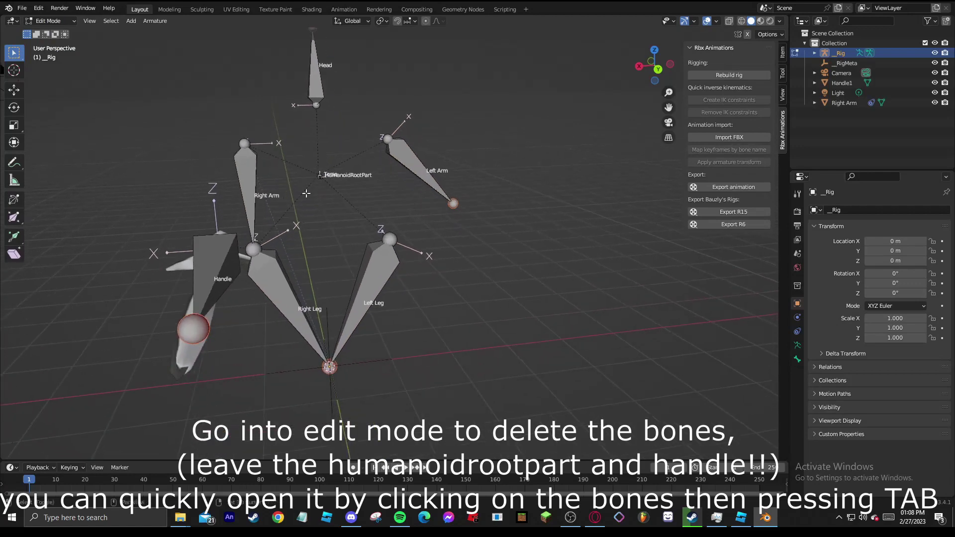
pyautogui.click(249, 192)
pyautogui.click(275, 288)
pyautogui.keyDown('shift'); pyautogui.click(374, 283); pyautogui.keyUp('shift')
pyautogui.keyDown('shift'); pyautogui.click(419, 169); pyautogui.keyUp('shift')
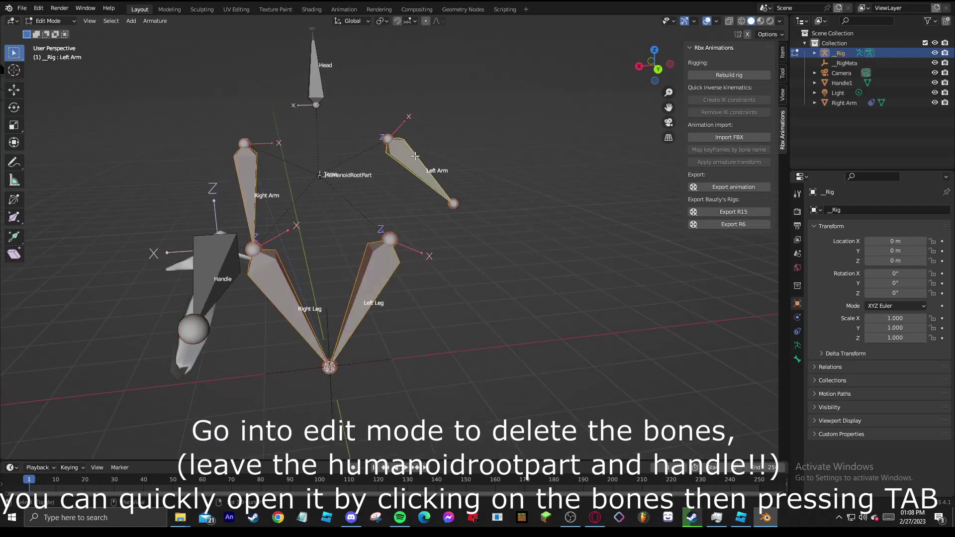
pyautogui.keyDown('shift'); pyautogui.moveTo(305, 159); pyautogui.dragTo(347, 203); pyautogui.keyUp('shift')
pyautogui.press('x')
pyautogui.click(332, 98)
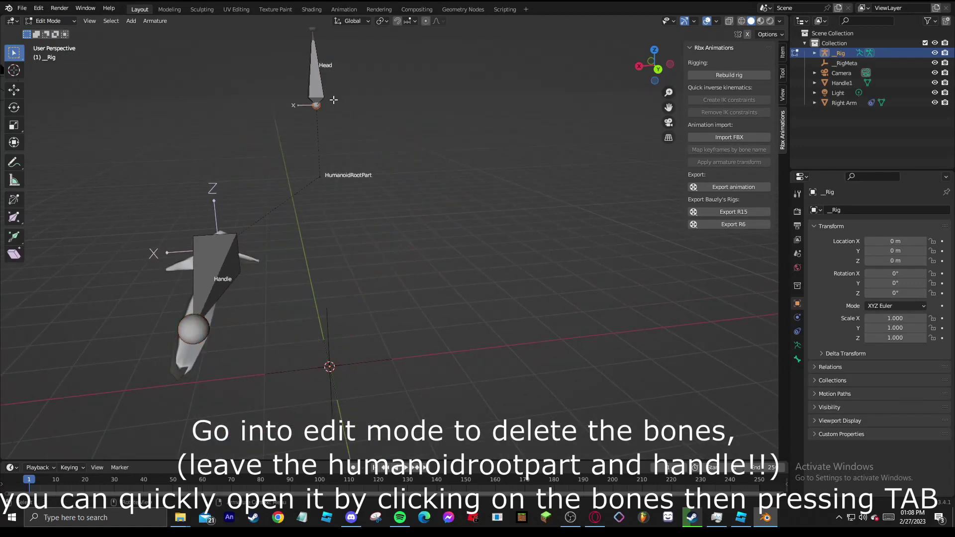
# Step: Delete the Head bone and return the armature to Object Mode
pyautogui.click(318, 86)
pyautogui.press('x')
pyautogui.click(318, 87)
pyautogui.moveTo(317, 88); pyautogui.dragTo(377, 141, button='middle')
pyautogui.click(61, 22)
pyautogui.click(59, 33)
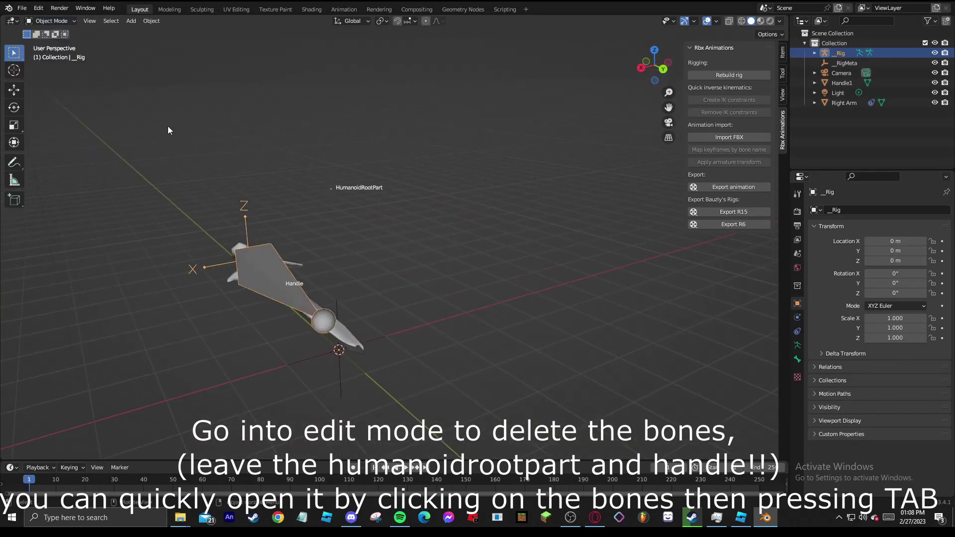
# Step: Select the sword mesh Handle1 and add a Child Of object constraint to it
pyautogui.keyDown('shift'); pyautogui.moveTo(373, 266); pyautogui.dragTo(423, 253, button='middle'); pyautogui.keyUp('shift')
pyautogui.click(329, 186)
pyautogui.moveTo(320, 224); pyautogui.dragTo(379, 226, button='middle')
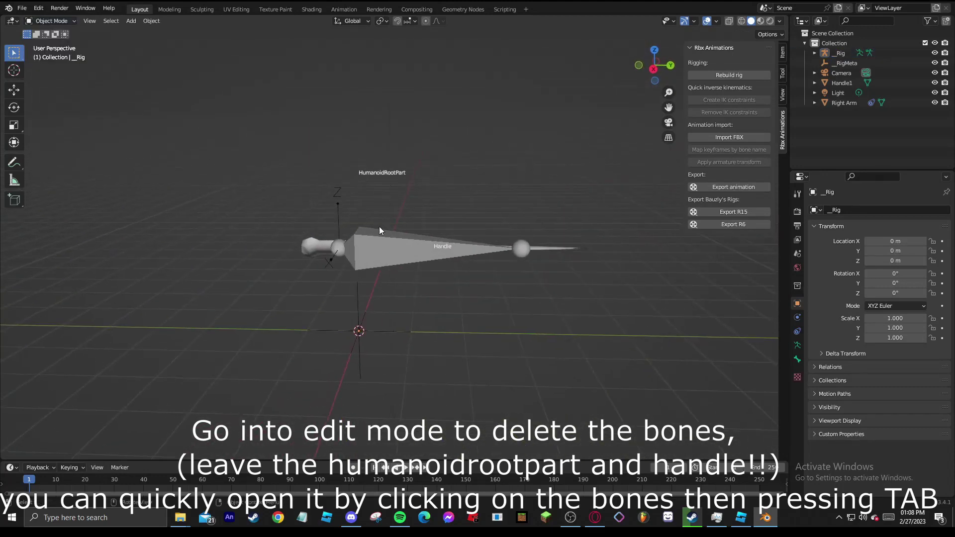
pyautogui.scroll(1, 379, 226)
pyautogui.click(284, 241)
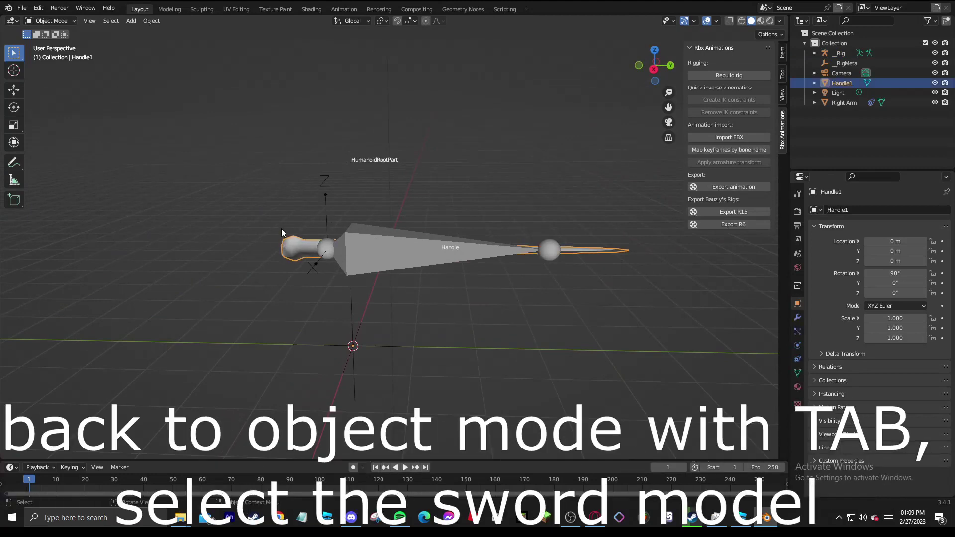
pyautogui.click(797, 359)
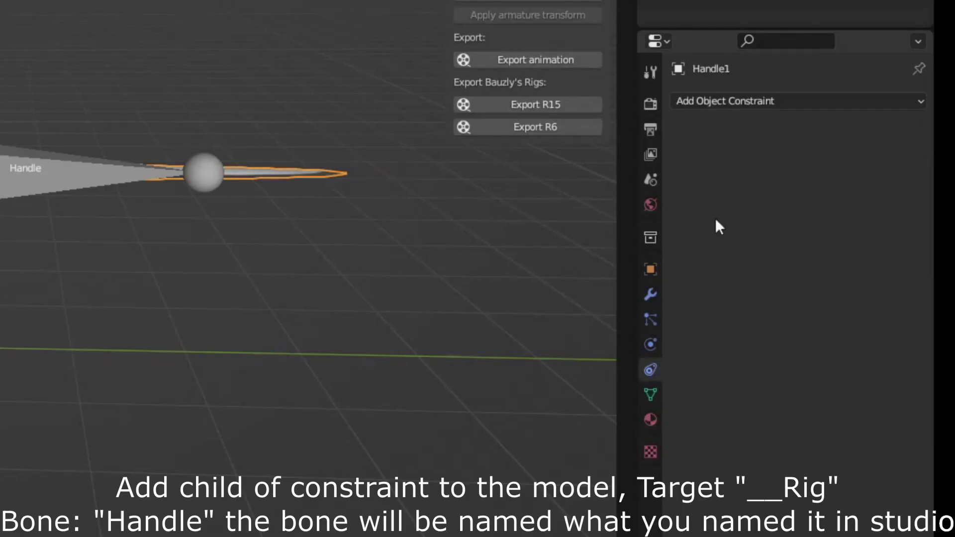
pyautogui.click(749, 102)
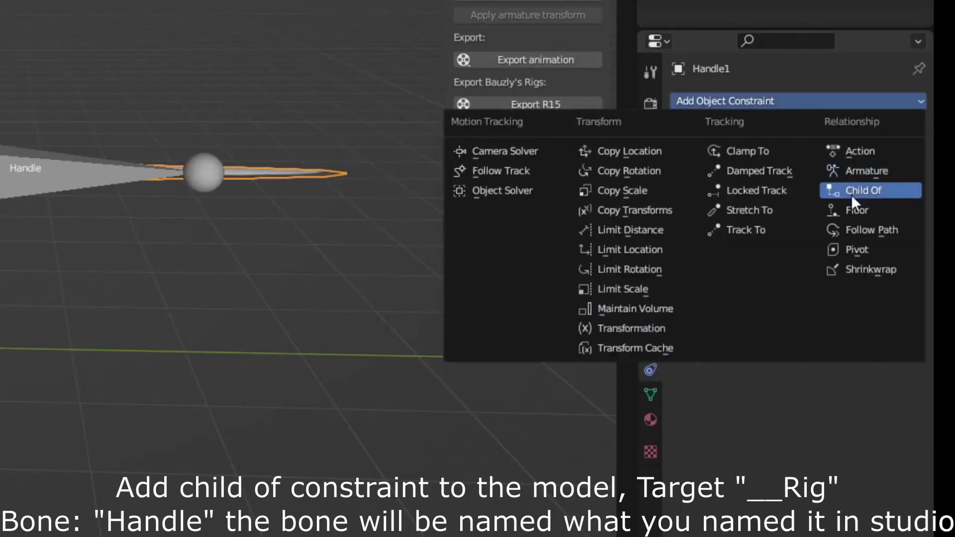
pyautogui.click(851, 191)
# Step: Target the sword's Child Of constraint at the Handle bone of __Rig and set its inverse
pyautogui.click(828, 158)
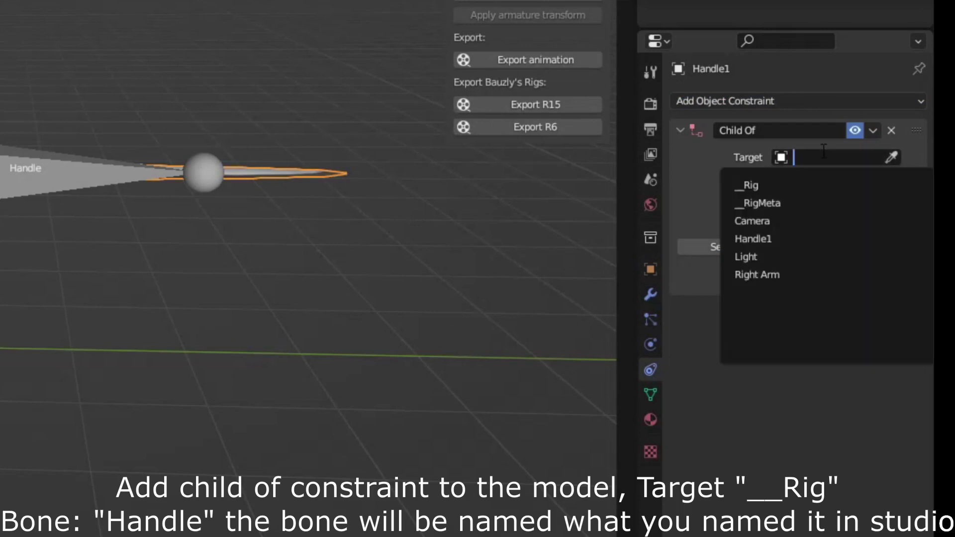
pyautogui.click(798, 186)
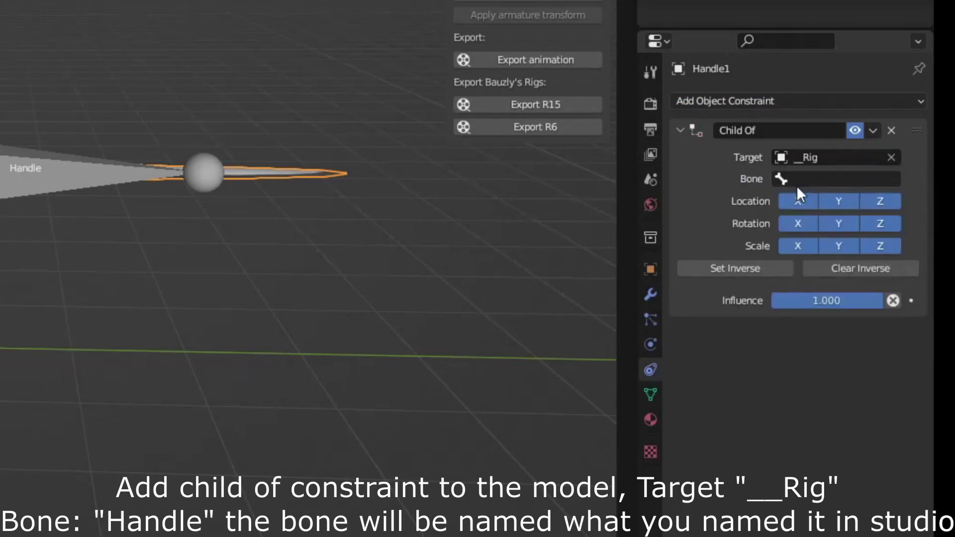
pyautogui.click(797, 185)
pyautogui.click(727, 222)
pyautogui.click(756, 268)
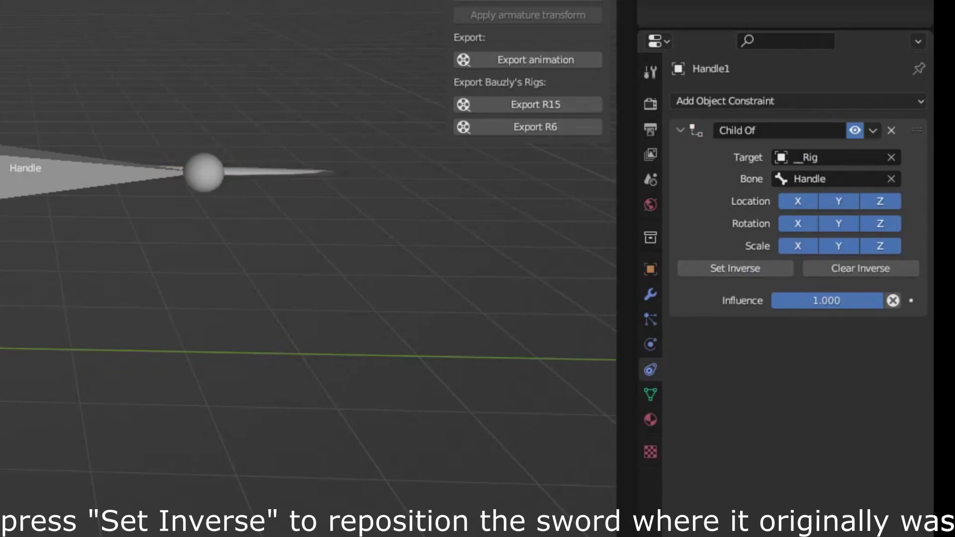
# Step: Select the __Rig armature and enter Edit Mode on it in the right orthographic view
pyautogui.click(269, 172)
pyautogui.click(30, 171)
pyautogui.scroll(3, 30, 172)
pyautogui.moveTo(416, 220); pyautogui.dragTo(429, 220, button='middle')
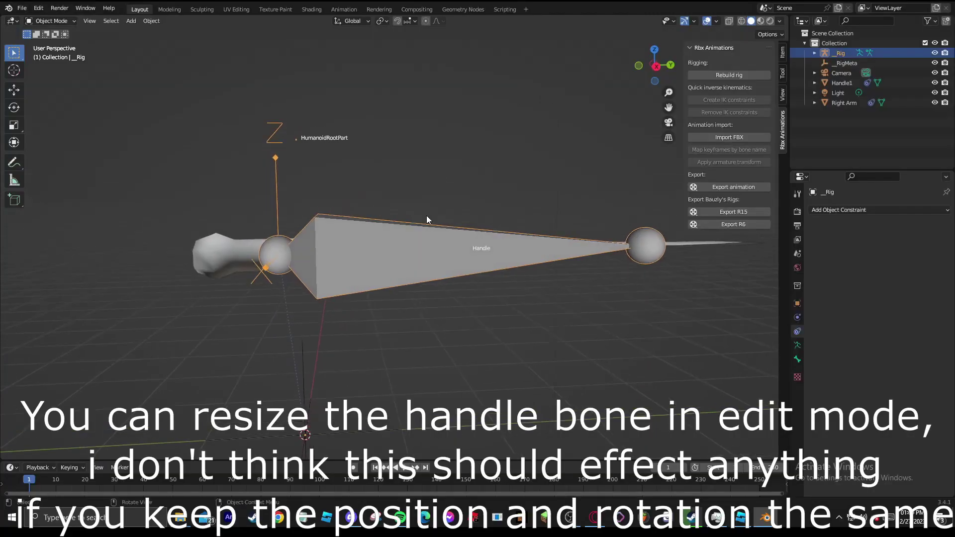
pyautogui.click(656, 65)
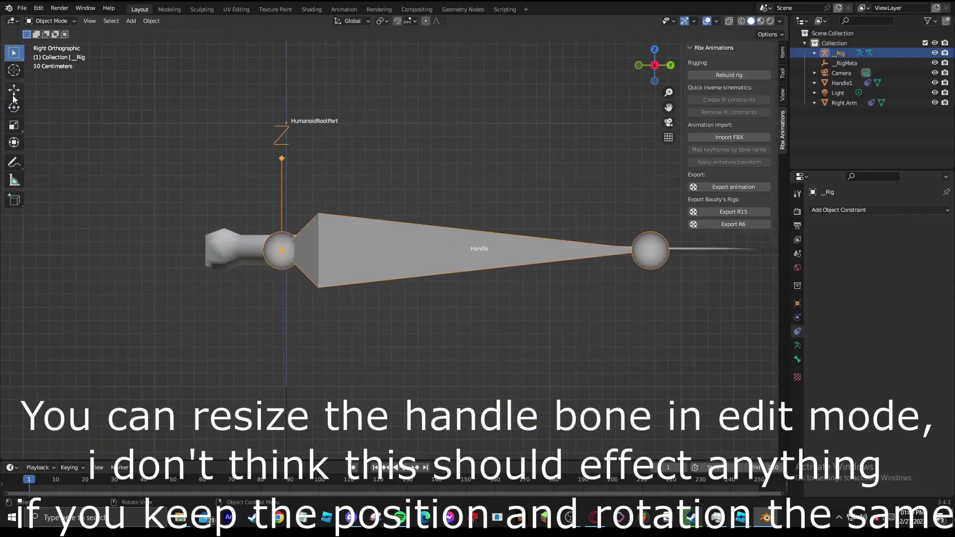
pyautogui.press('Tab')
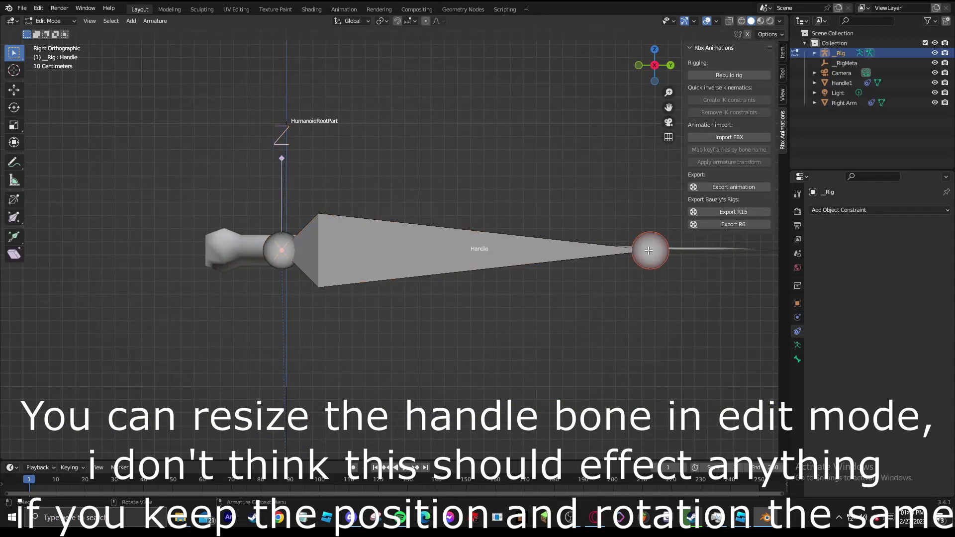
# Step: Try to resize the Handle bone by scaling its tail joint along the X and Y axes
pyautogui.press('g')
pyautogui.press('z')
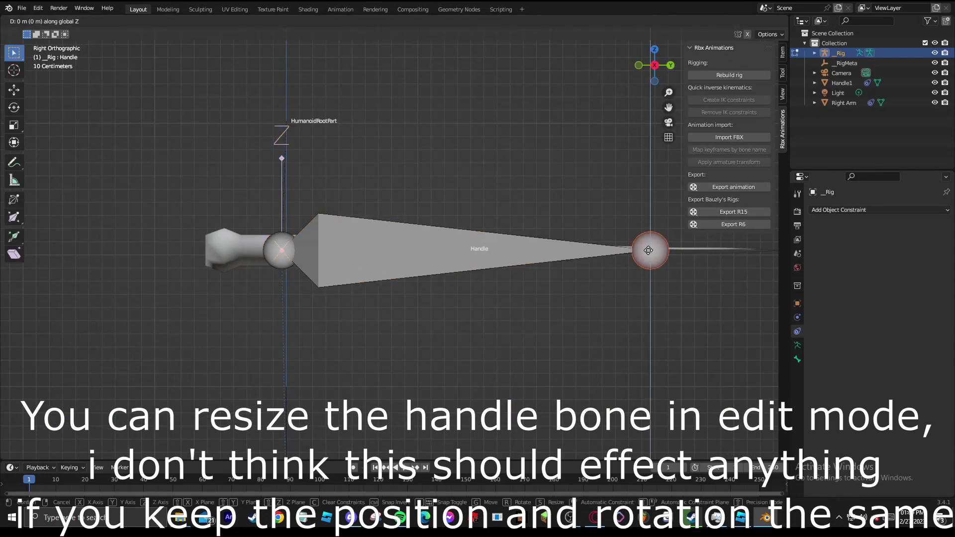
pyautogui.press('s')
pyautogui.press('x')
pyautogui.click(648, 250)
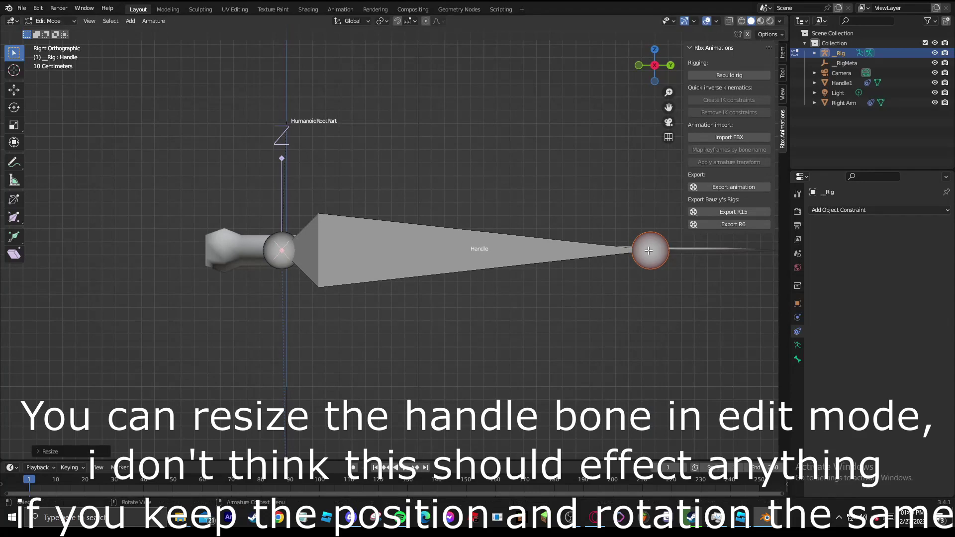
pyautogui.press('s')
pyautogui.click(648, 250)
pyautogui.press('s')
pyautogui.press('y')
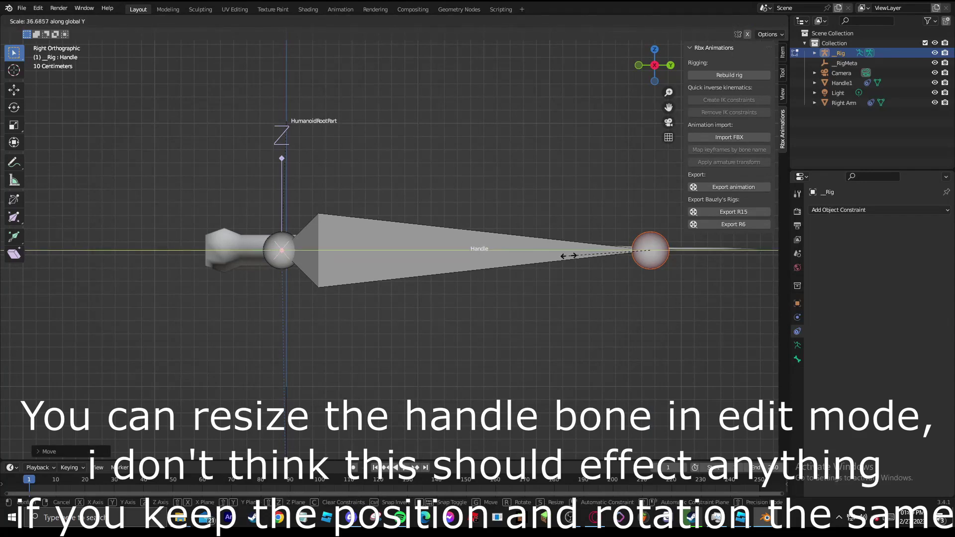
pyautogui.click(568, 255)
# Step: Shorten the Handle bone by moving its tail about -2.1 m along global Y, and return to Object Mode
pyautogui.press('g')
pyautogui.press('y')
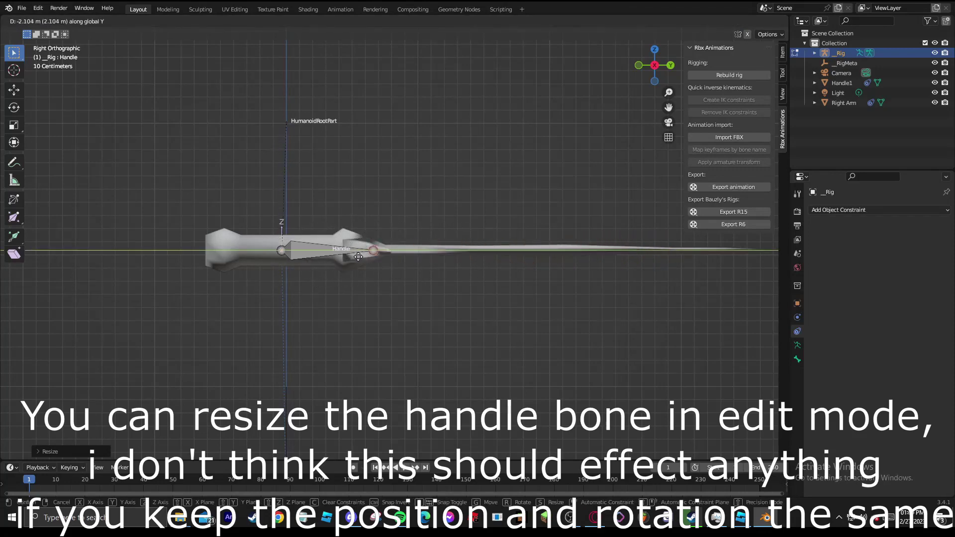
pyautogui.click(357, 256)
pyautogui.moveTo(425, 207); pyautogui.dragTo(300, 187, button='middle')
pyautogui.click(61, 21)
pyautogui.click(58, 33)
# Step: Copy the sword mesh and the __Rig armature together, leaving __RigMeta out of the selection
pyautogui.click(398, 203)
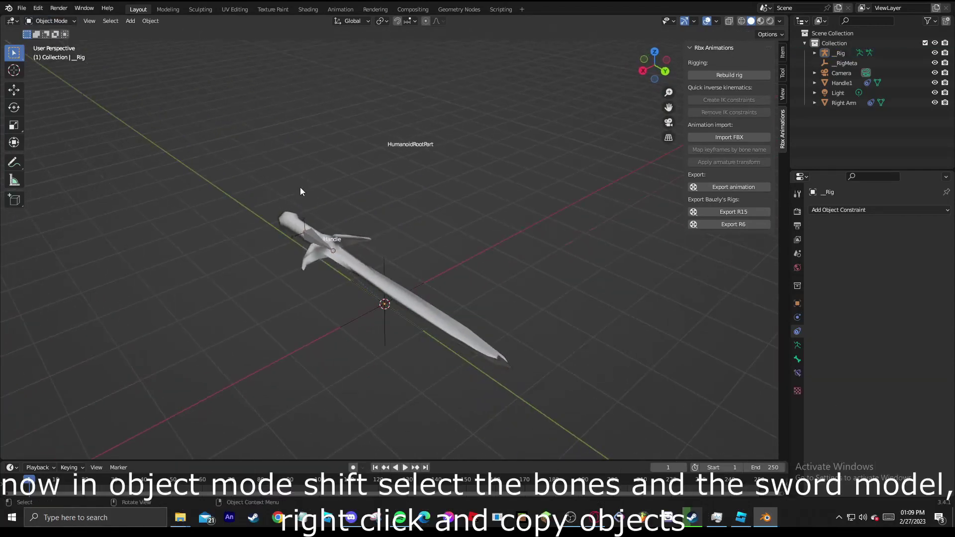
pyautogui.moveTo(234, 95); pyautogui.dragTo(512, 362)
pyautogui.moveTo(512, 362); pyautogui.dragTo(408, 310, button='middle')
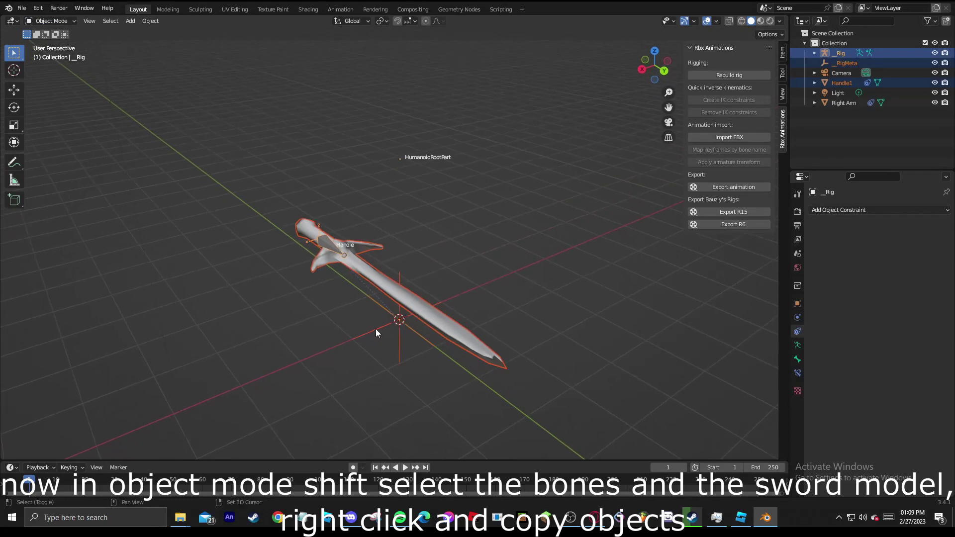
pyautogui.keyDown('shift'); pyautogui.click(375, 330); pyautogui.keyUp('shift')
pyautogui.keyDown('shift'); pyautogui.click(373, 332); pyautogui.keyUp('shift')
pyautogui.rightClick(303, 171)
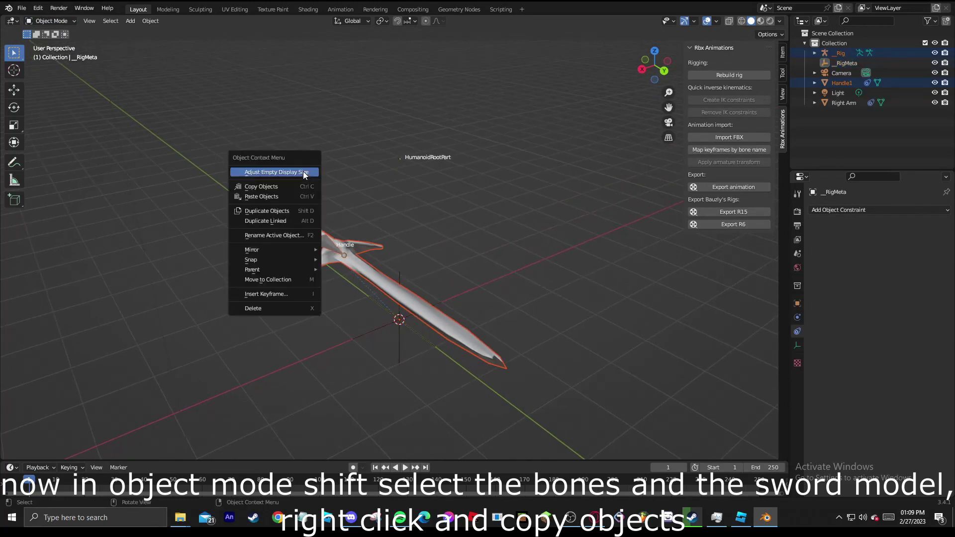
pyautogui.click(286, 188)
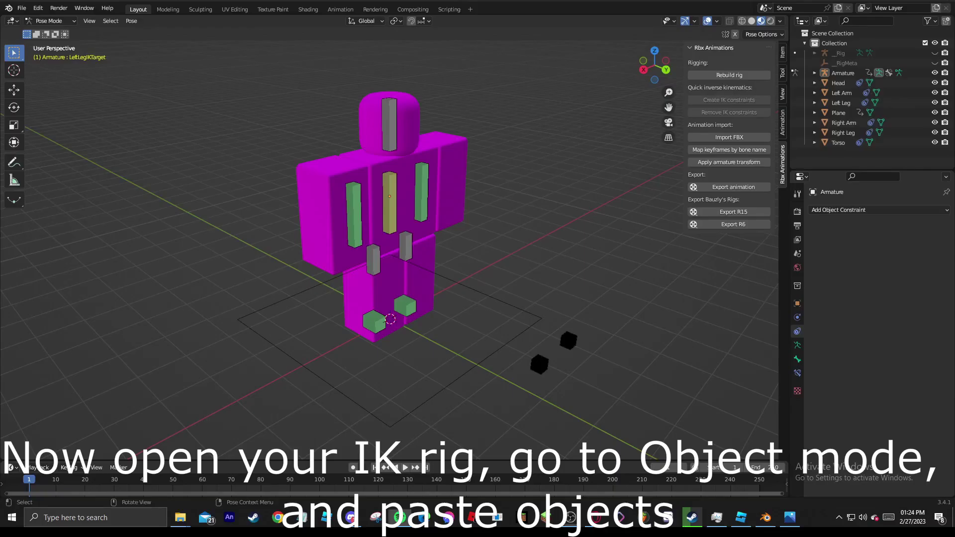
# Step: In the IK rig file, change to Object Mode and paste the copied sword and its armature
pyautogui.keyDown('shift'); pyautogui.moveTo(297, 362); pyautogui.dragTo(297, 363, button='middle'); pyautogui.keyUp('shift')
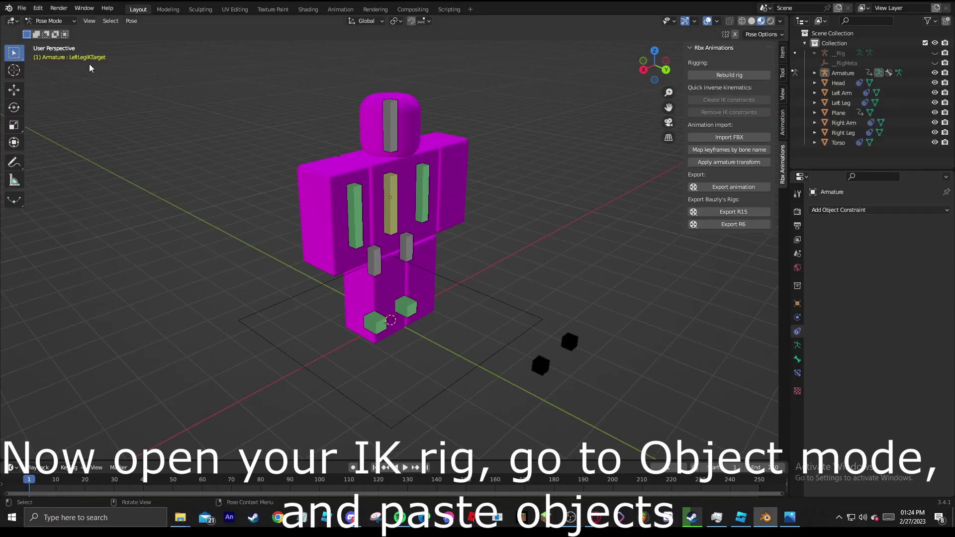
pyautogui.click(72, 22)
pyautogui.click(65, 36)
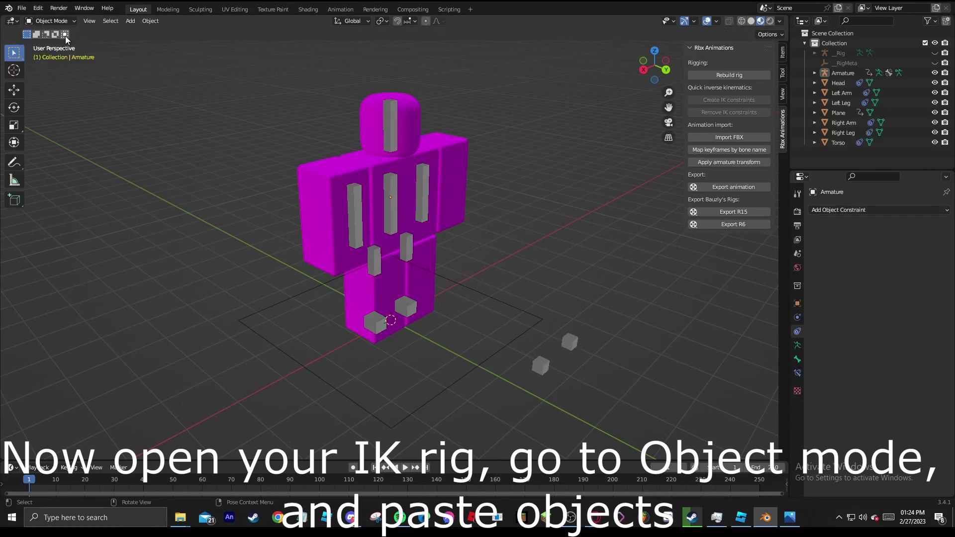
pyautogui.rightClick(163, 213)
pyautogui.click(164, 213)
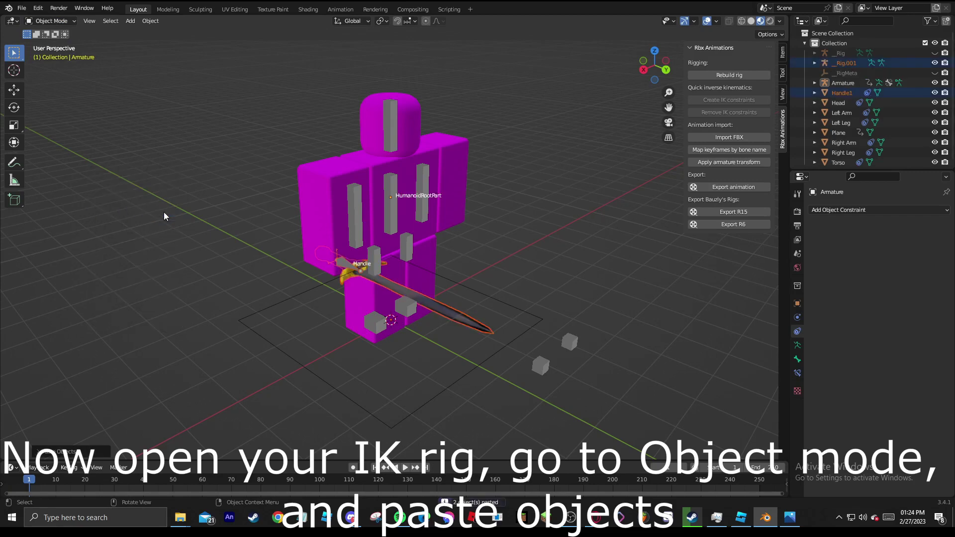
pyautogui.moveTo(173, 222); pyautogui.dragTo(357, 274, button='middle')
pyautogui.click(538, 263)
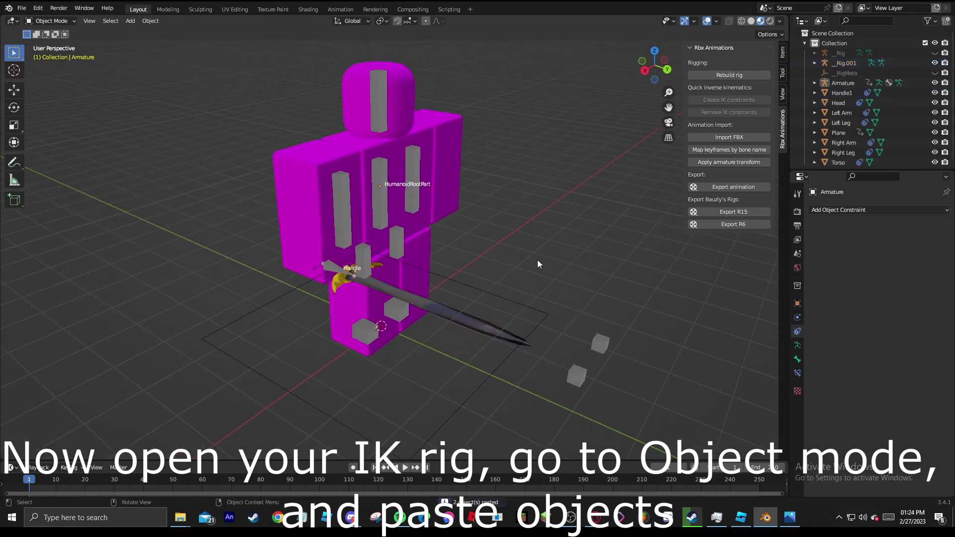
# Step: Add a Child Of object constraint to the pasted sword armature __Rig.001
pyautogui.click(338, 271)
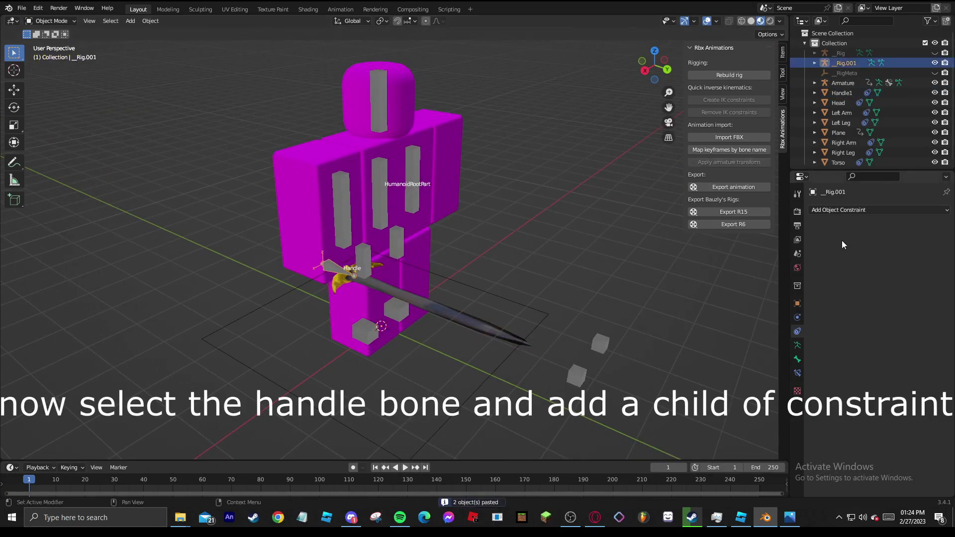
pyautogui.click(867, 209)
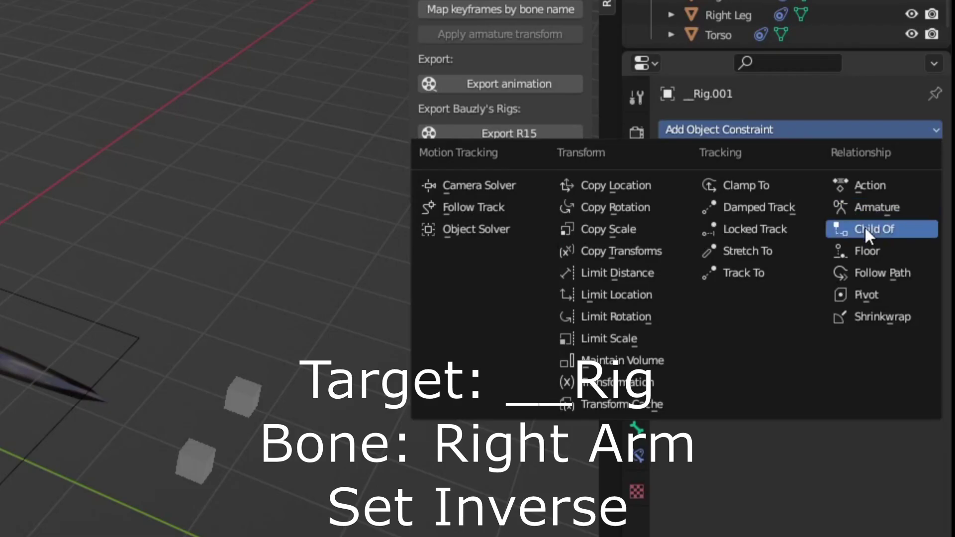
pyautogui.click(864, 228)
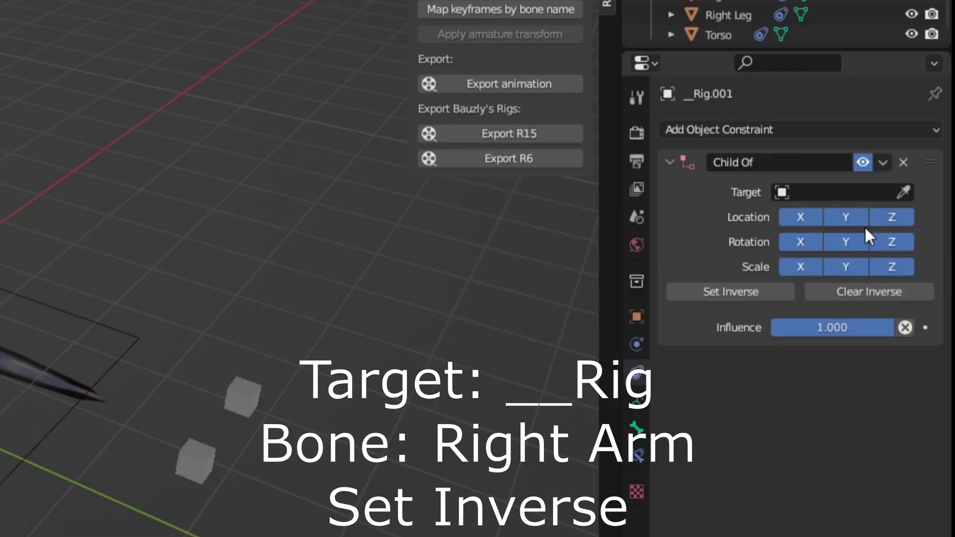
# Step: Target the sword armature's Child Of constraint at the Right Arm bone of __Rig and set its inverse
pyautogui.click(823, 192)
pyautogui.click(748, 224)
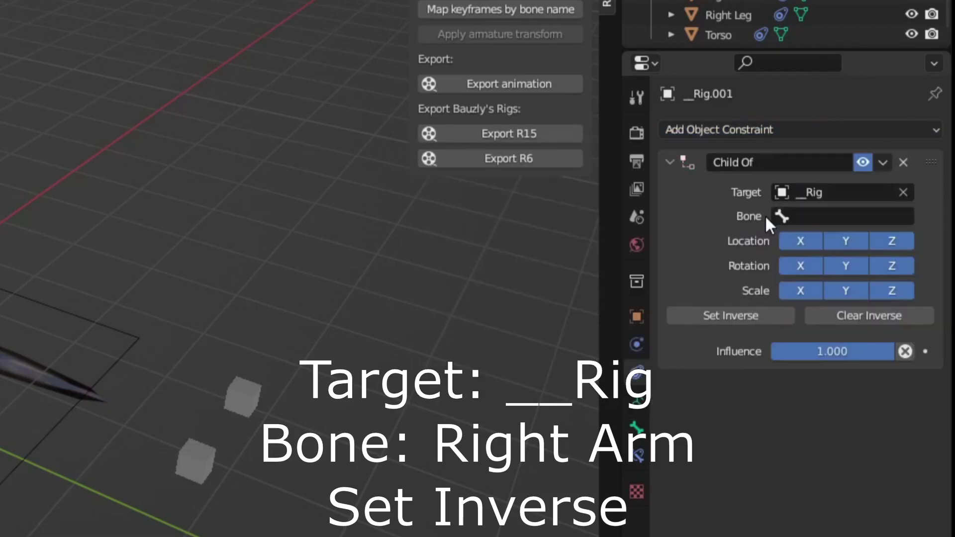
pyautogui.click(815, 214)
pyautogui.write('r')
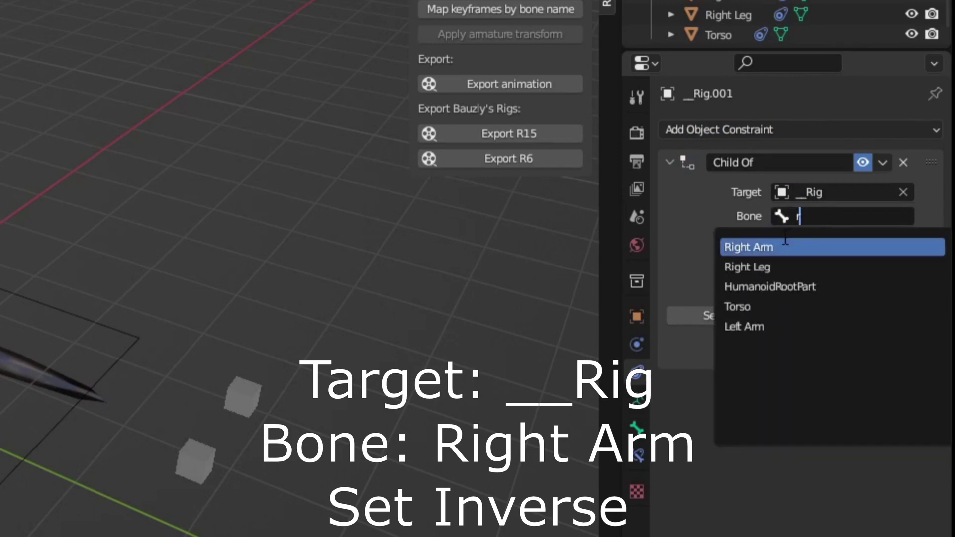
pyautogui.click(749, 247)
pyautogui.click(727, 316)
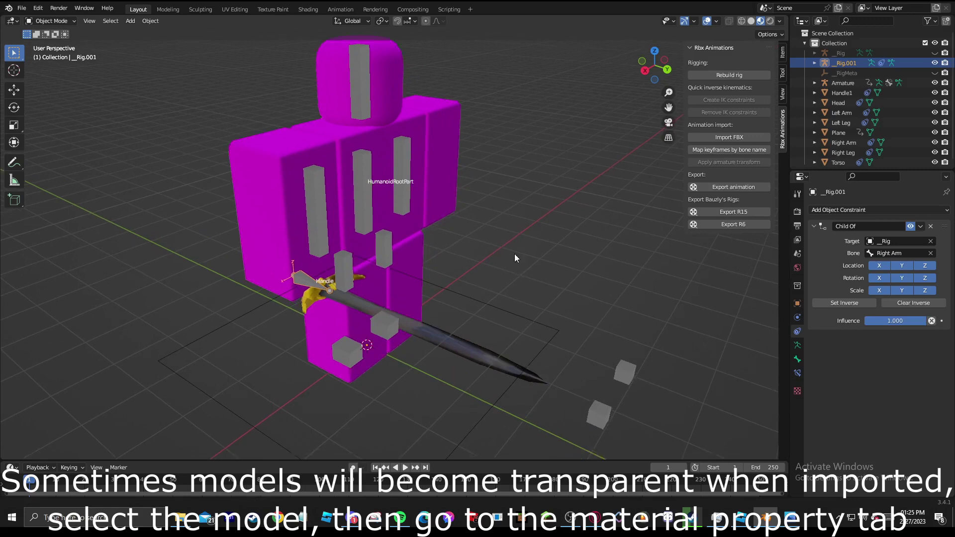
# Step: Set the blend mode of the sword's Handle1Mtl material to Opaque
pyautogui.moveTo(514, 253); pyautogui.dragTo(406, 268, button='middle')
pyautogui.click(356, 249)
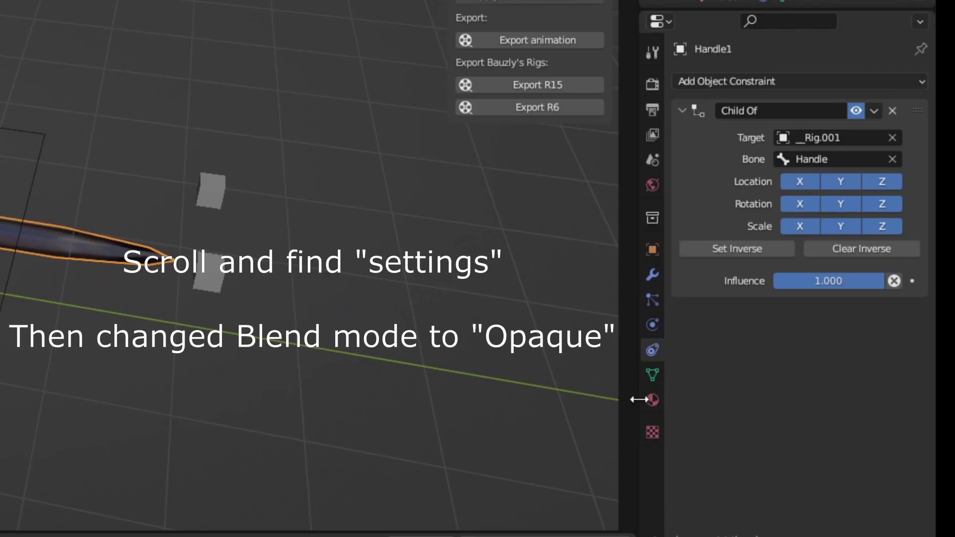
pyautogui.click(652, 401)
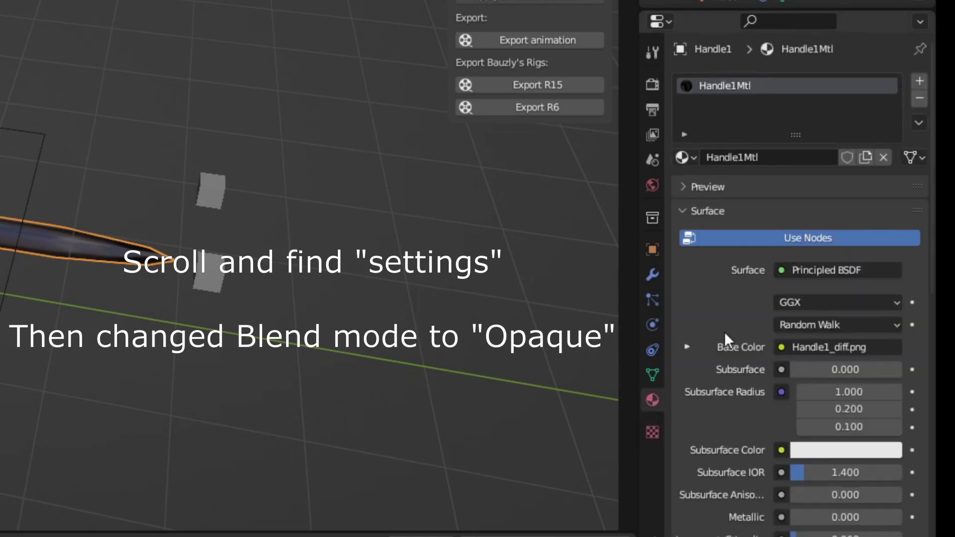
pyautogui.scroll(-20, 724, 332)
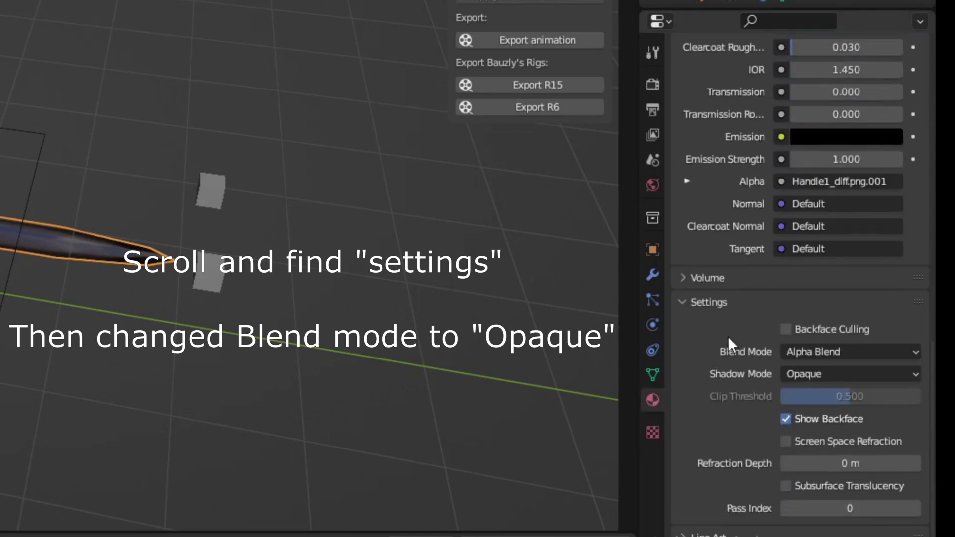
pyautogui.click(806, 351)
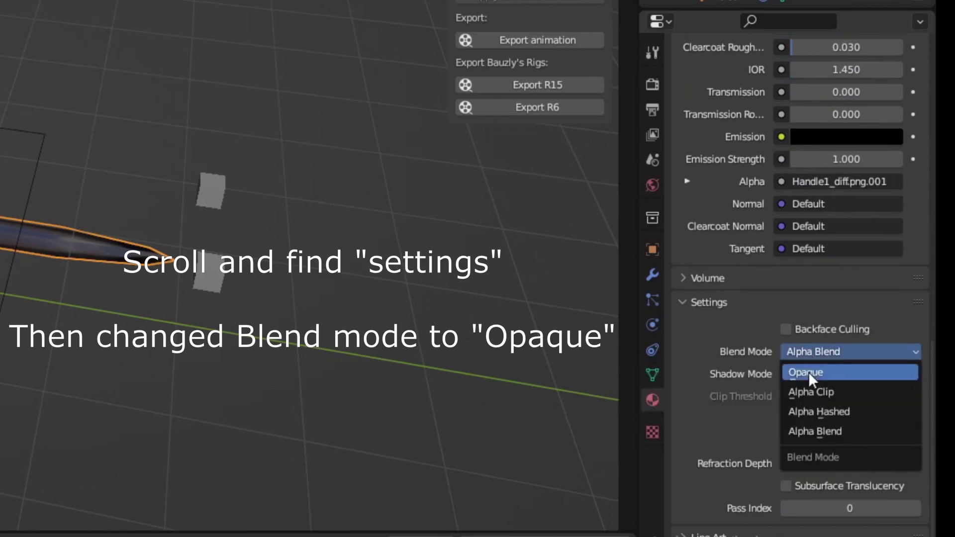
pyautogui.click(808, 372)
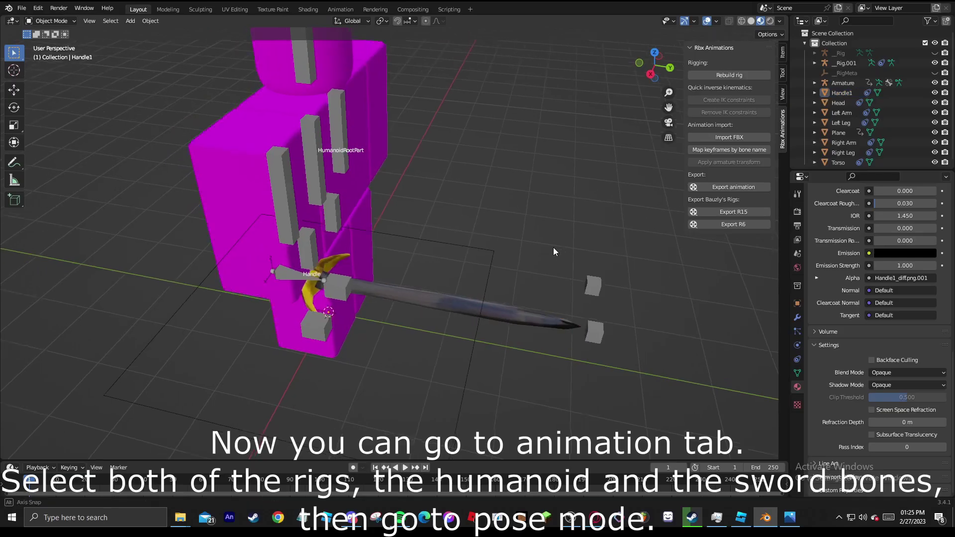
# Step: Switch to the Animation workspace and select both the character's Armature and the sword armature __Rig.001
pyautogui.moveTo(553, 247); pyautogui.dragTo(308, 1, button='middle')
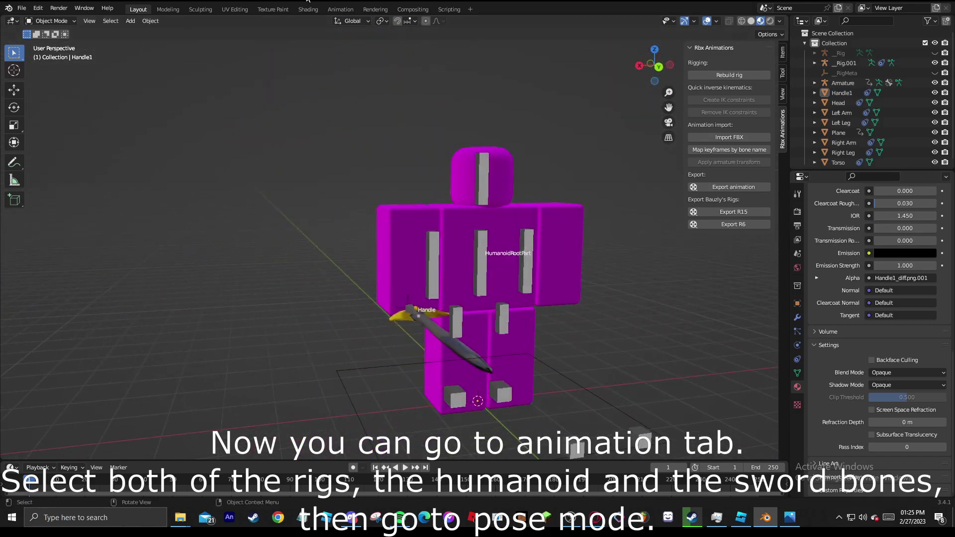
pyautogui.click(342, 11)
pyautogui.moveTo(404, 163); pyautogui.dragTo(490, 167, button='middle')
pyautogui.keyDown('shift'); pyautogui.moveTo(489, 167); pyautogui.dragTo(548, 209, button='middle'); pyautogui.keyUp('shift')
pyautogui.scroll(2, 437, 251)
pyautogui.click(438, 250)
pyautogui.scroll(4, 449, 166)
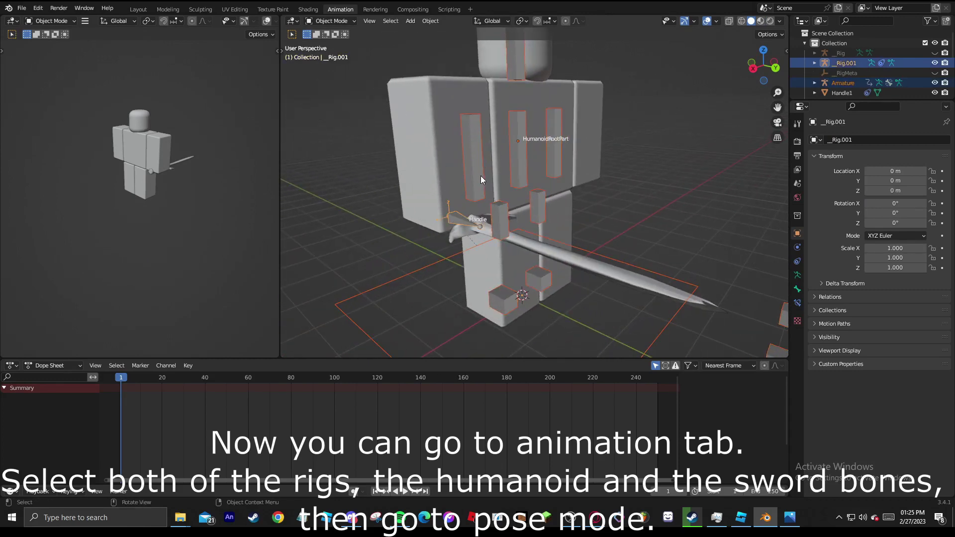
# Step: Put the character's Armature and the sword armature __Rig.001 into Pose Mode together
pyautogui.click(331, 20)
pyautogui.click(320, 57)
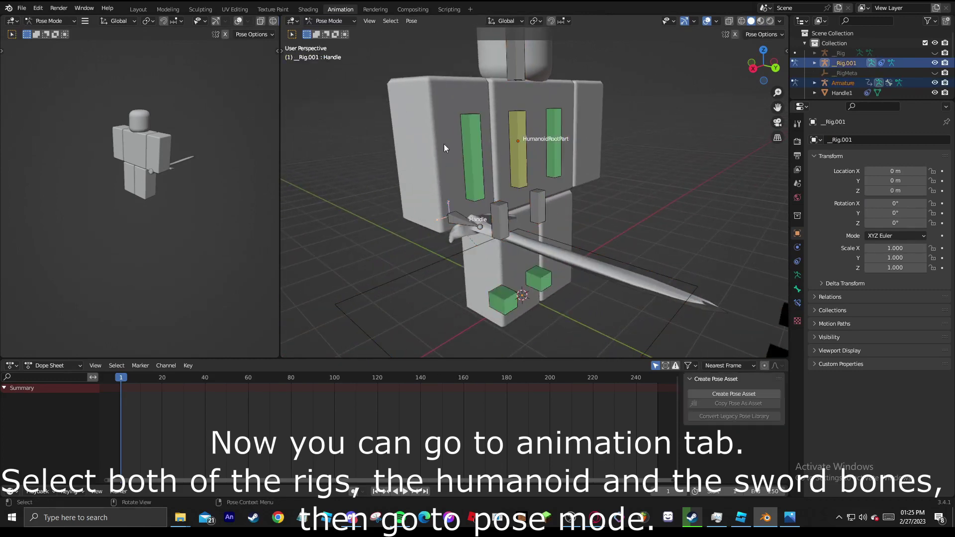
pyautogui.moveTo(444, 144); pyautogui.dragTo(498, 227, button='middle')
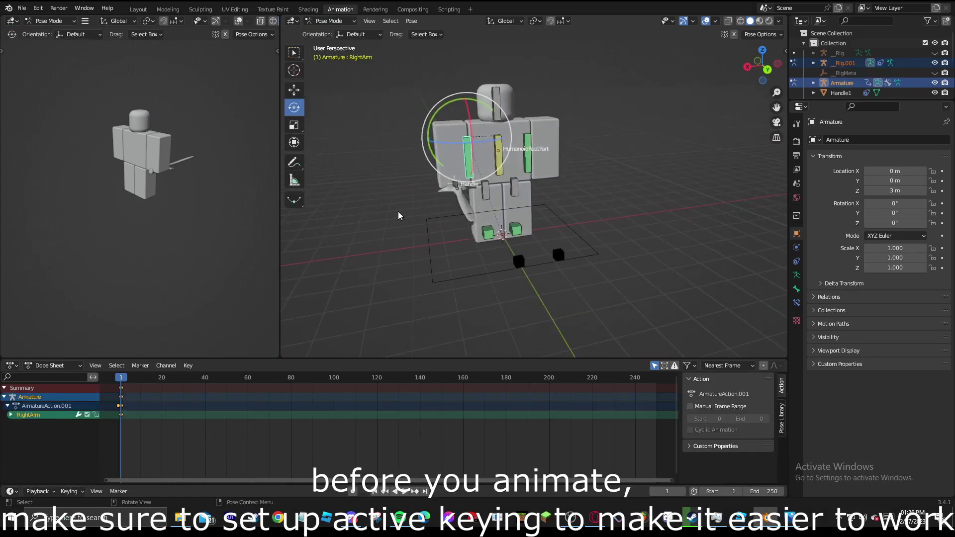
pyautogui.click(397, 211)
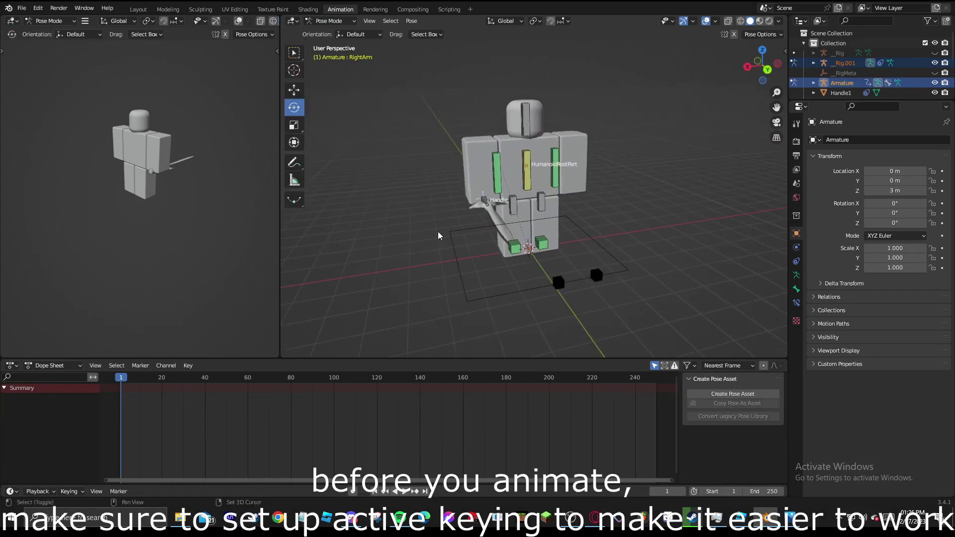
pyautogui.click(332, 21)
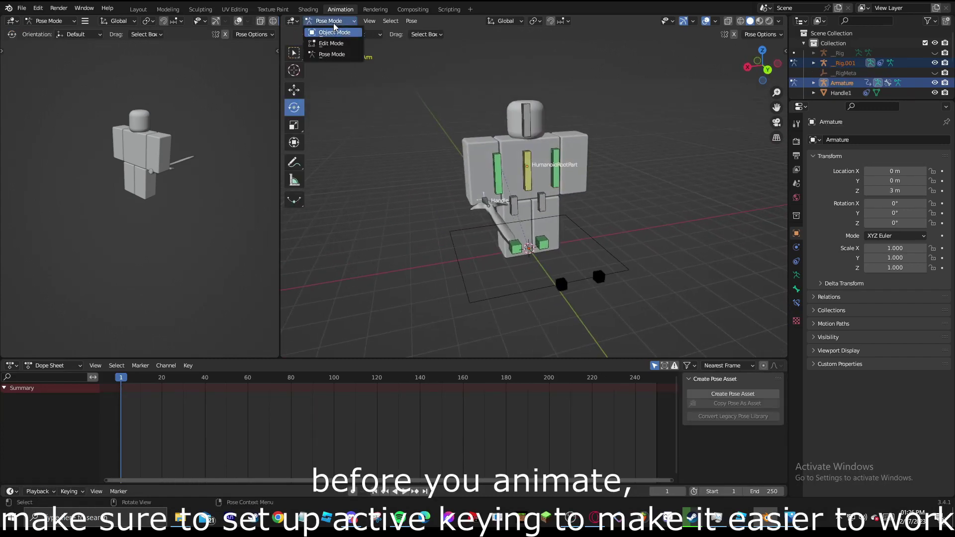
pyautogui.moveTo(365, 143); pyautogui.dragTo(355, 212, button='middle')
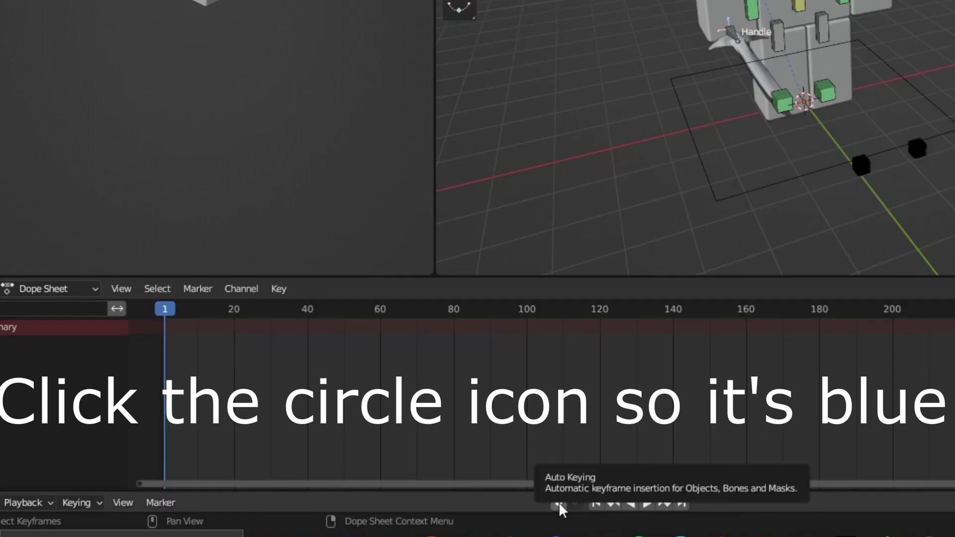
# Step: Turn on Auto Keying with Only Active Keying Set, and set the active keying set to Location & Rotation
pyautogui.click(558, 502)
pyautogui.click(575, 502)
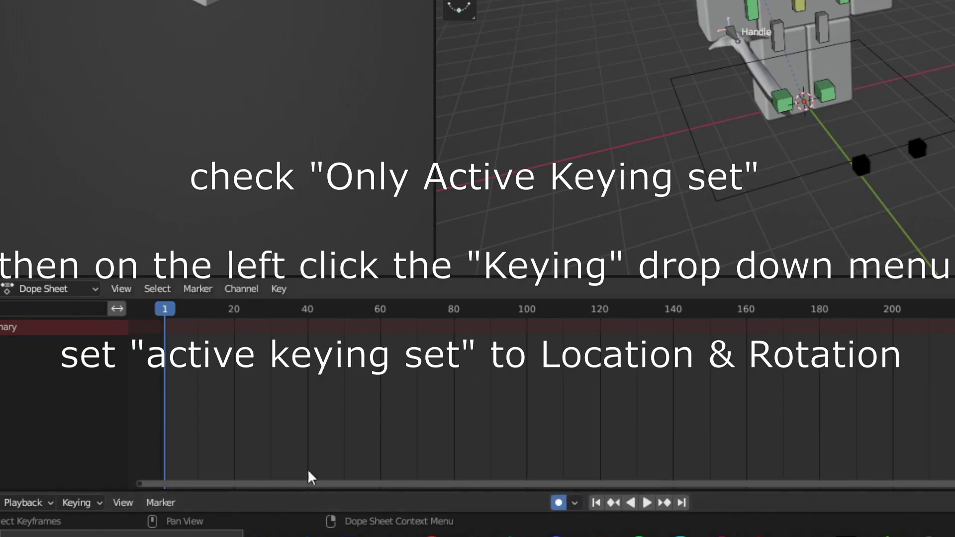
pyautogui.click(85, 503)
pyautogui.click(58, 407)
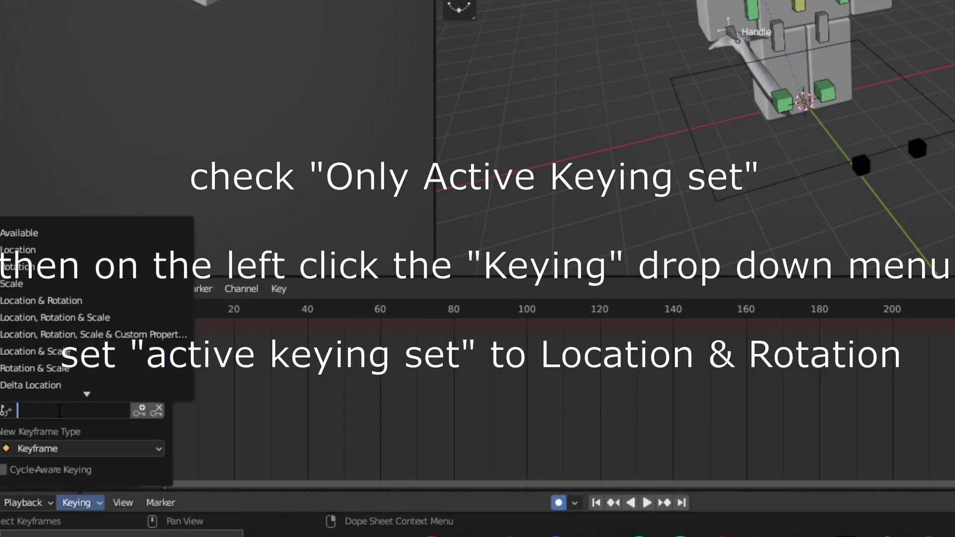
pyautogui.click(57, 299)
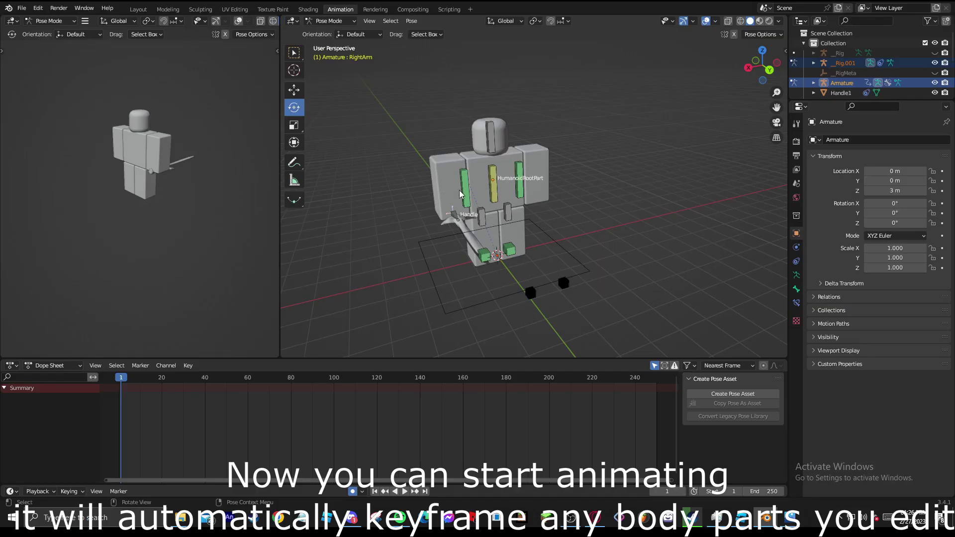
# Step: Pose the RightArm bone of the Armature at frame 1 so the sword arm is raised outward from the body
pyautogui.click(460, 187)
pyautogui.scroll(2, 473, 198)
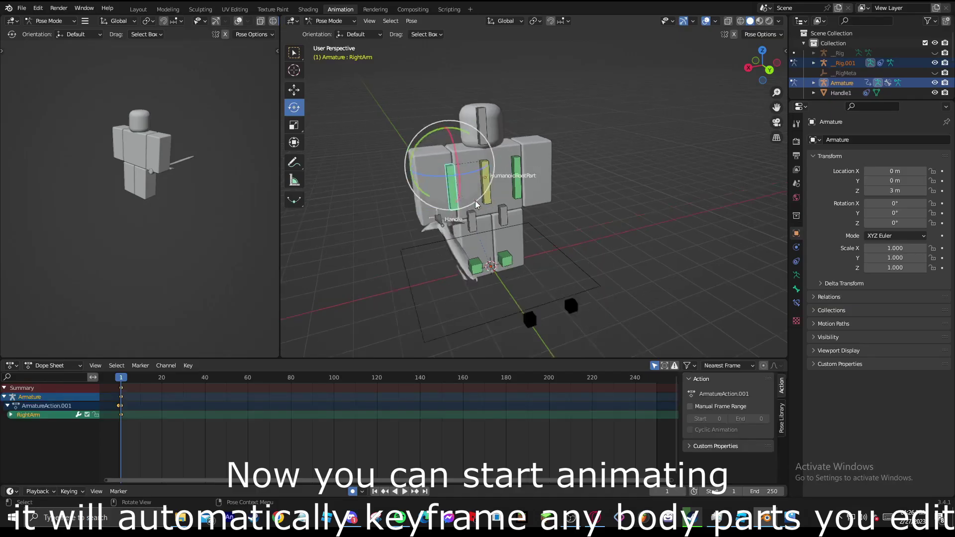
pyautogui.moveTo(489, 257); pyautogui.dragTo(473, 232, button='middle')
pyautogui.keyDown('shift'); pyautogui.moveTo(509, 241); pyautogui.dragTo(544, 258, button='middle'); pyautogui.keyUp('shift')
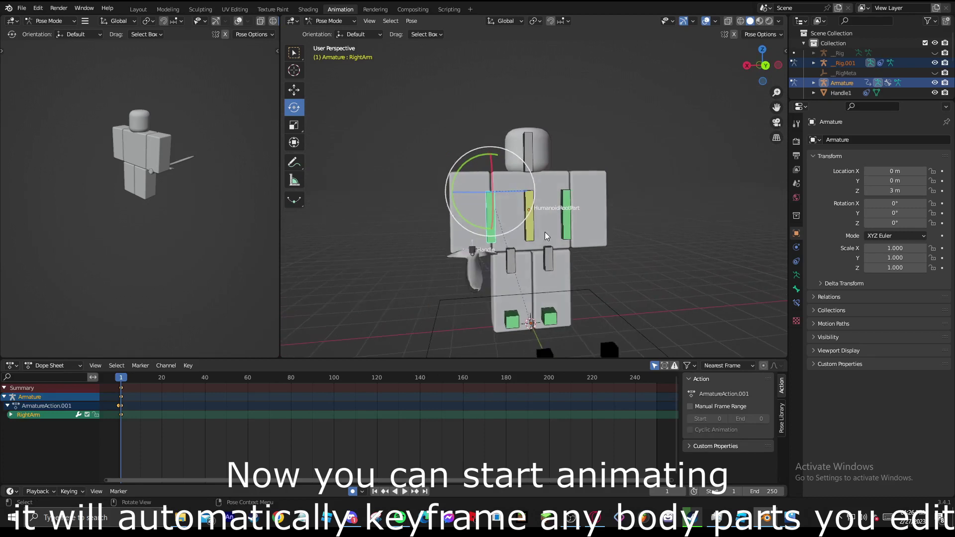
pyautogui.moveTo(515, 229); pyautogui.dragTo(490, 247)
pyautogui.moveTo(503, 211); pyautogui.dragTo(519, 204)
pyautogui.press('g')
pyautogui.click(511, 208)
# Step: Rotate the sword's Handle bone so the blade points outward and slightly upward from the right hand
pyautogui.click(441, 231)
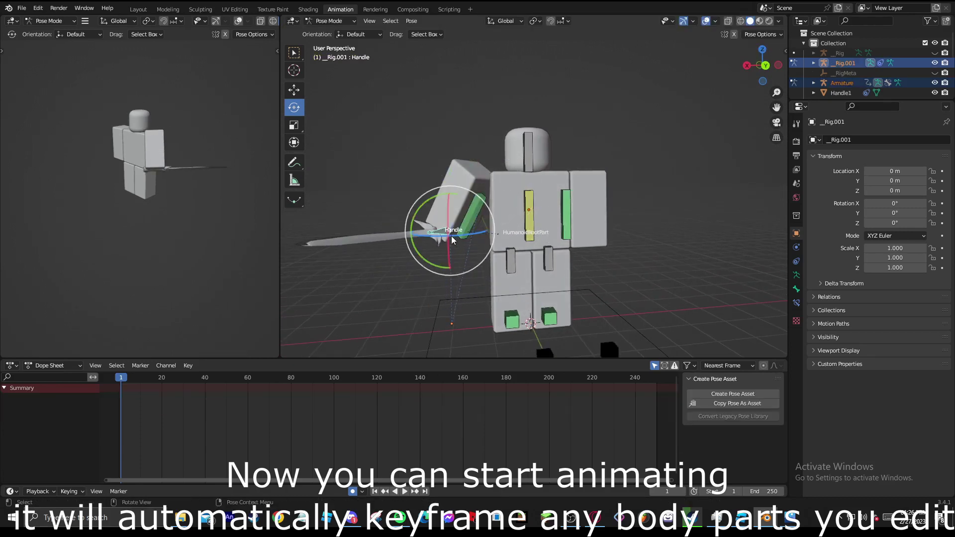
pyautogui.moveTo(451, 241); pyautogui.dragTo(410, 242)
pyautogui.click(504, 251)
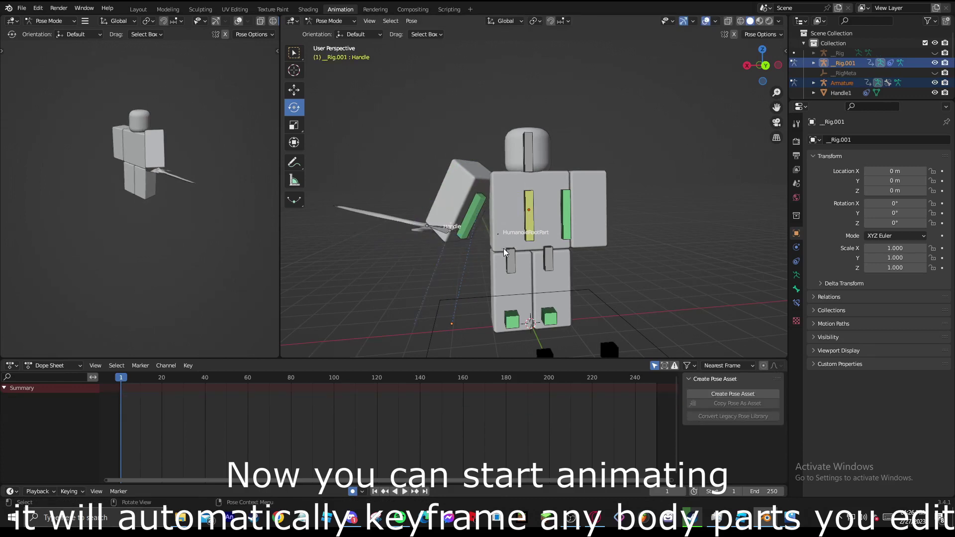
pyautogui.click(425, 227)
pyautogui.moveTo(473, 211); pyautogui.dragTo(448, 223)
# Step: Bend the left arm across the front of the torso and rotate the Head bone slightly at frame 1
pyautogui.click(566, 218)
pyautogui.moveTo(566, 219); pyautogui.dragTo(562, 227, button='middle')
pyautogui.moveTo(562, 226); pyautogui.dragTo(529, 234)
pyautogui.moveTo(515, 167)
pyautogui.mouseDown()
pyautogui.moveTo(508, 157)
pyautogui.moveTo(517, 169)
pyautogui.mouseUp()
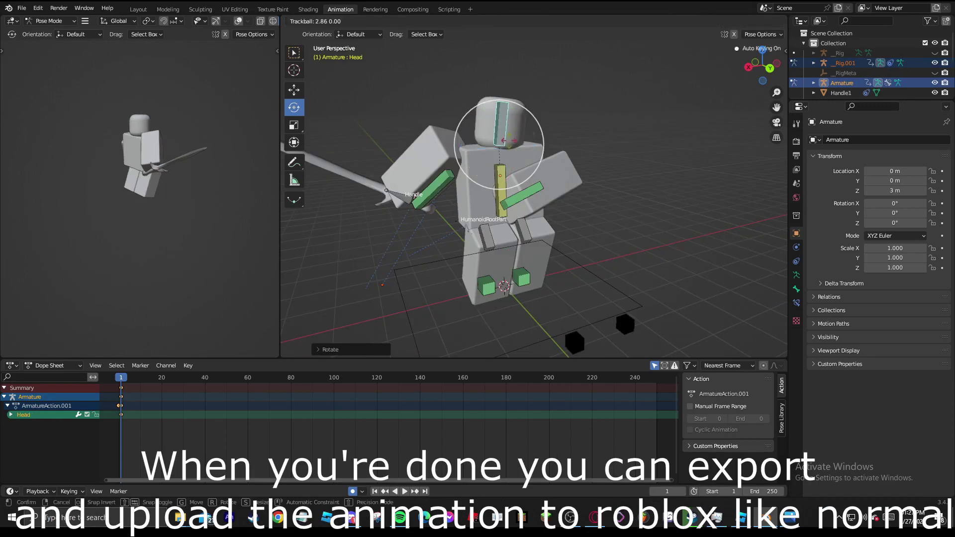
pyautogui.moveTo(572, 219); pyautogui.dragTo(603, 250, button='middle')
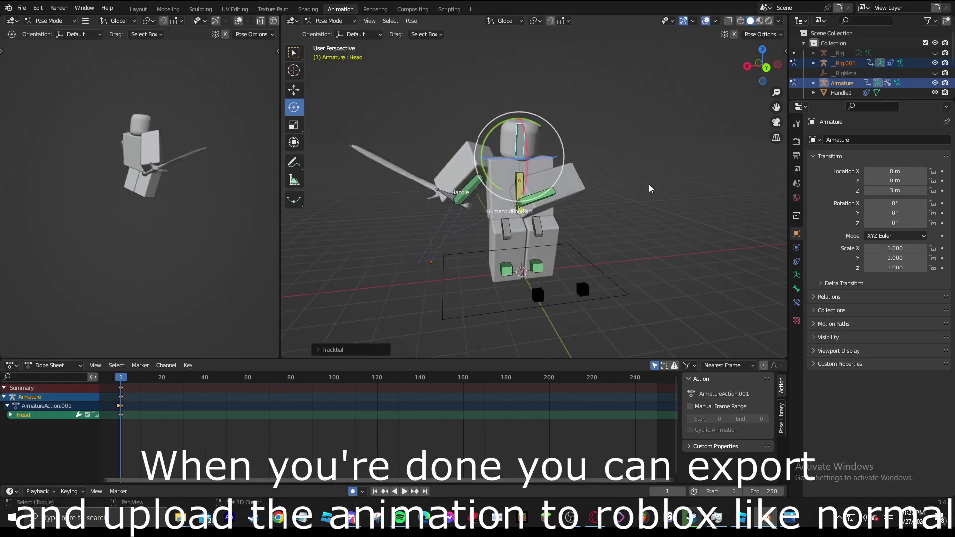
# Step: Export the character's animation with the Rbx Animations add-on
pyautogui.click(785, 52)
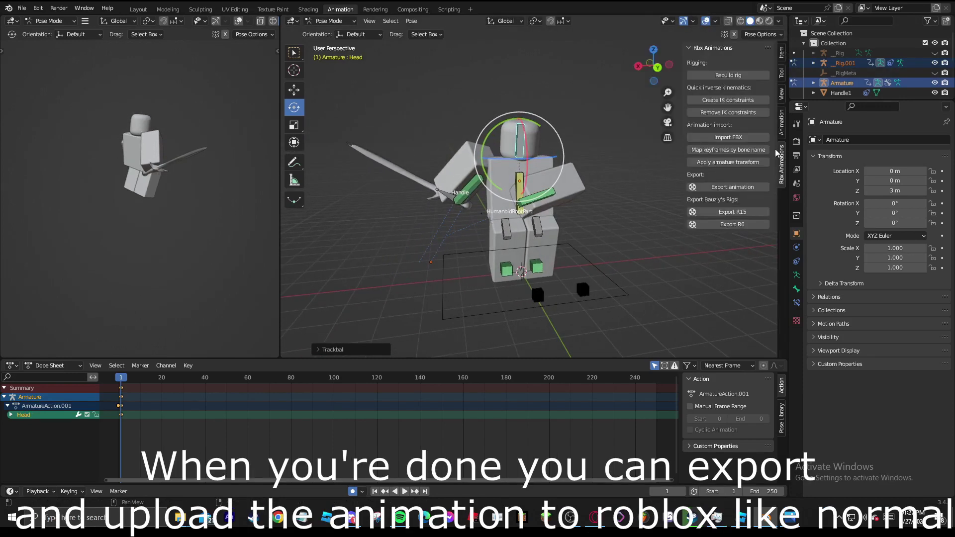
pyautogui.click(723, 188)
pyautogui.click(631, 247)
pyautogui.moveTo(631, 246); pyautogui.dragTo(616, 258, button='middle')
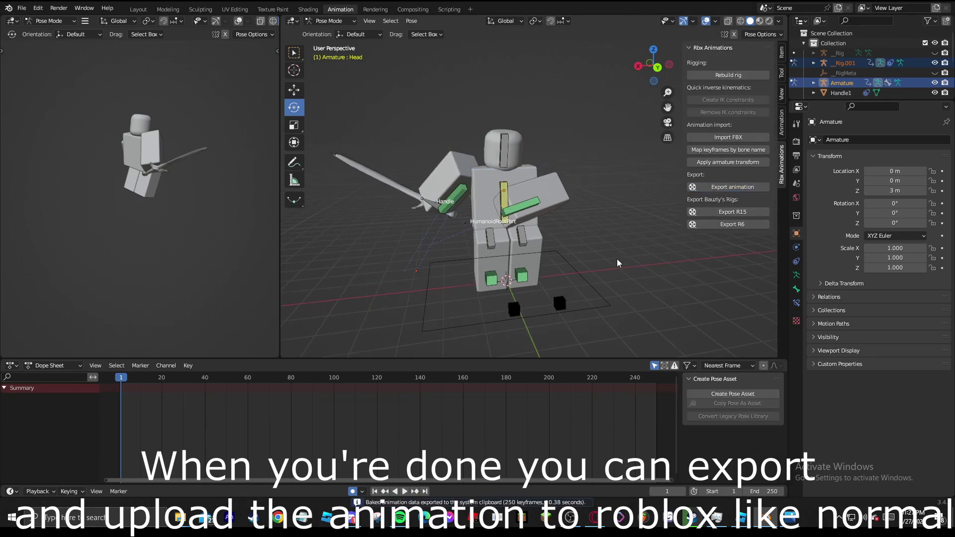
# Step: Switch to Roblox Studio, import the exported animation onto the character rig and disable its Handle joint
pyautogui.click(741, 517)
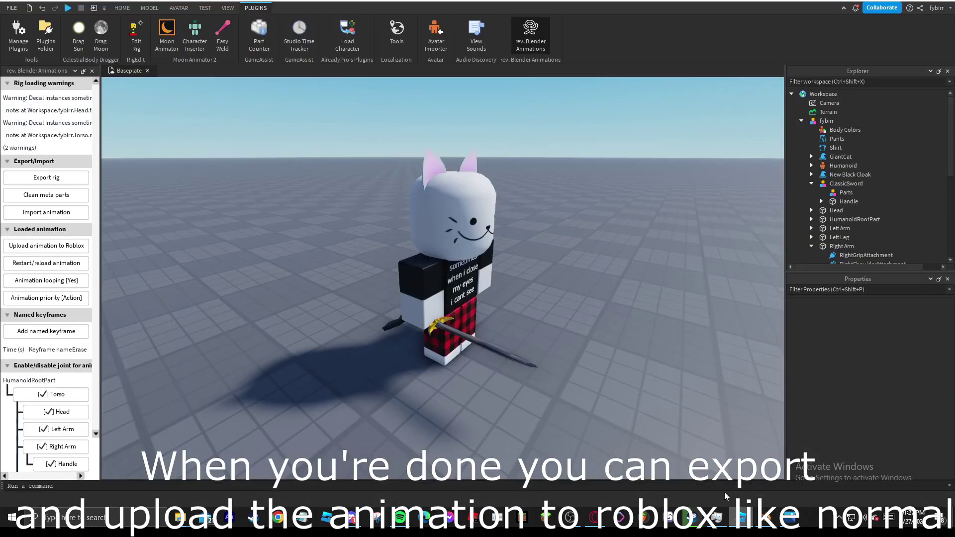
pyautogui.click(77, 219)
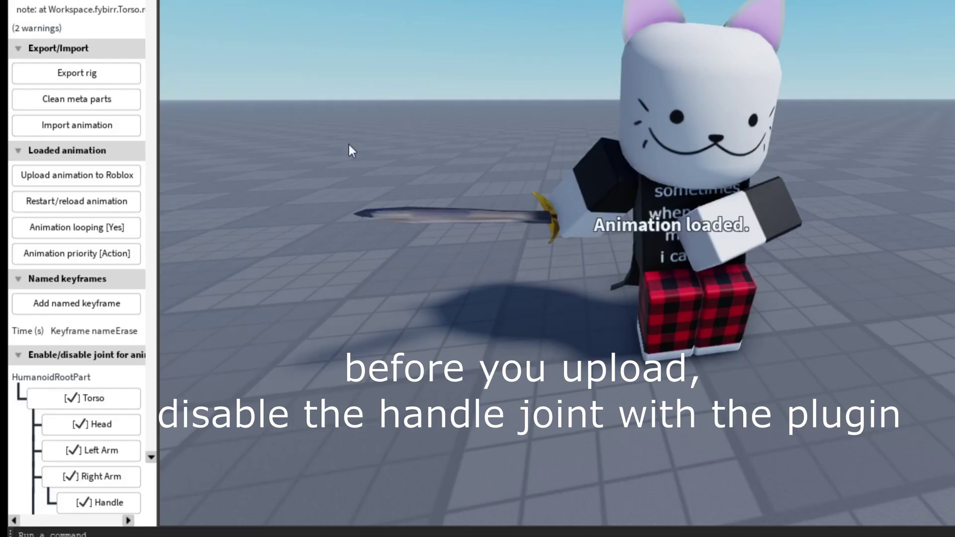
pyautogui.scroll(-2, 89, 318)
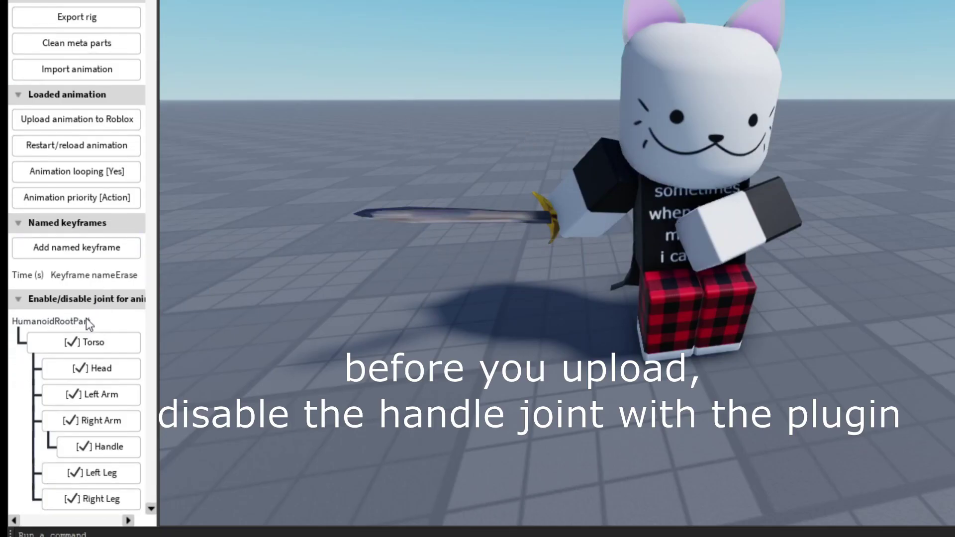
pyautogui.click(92, 452)
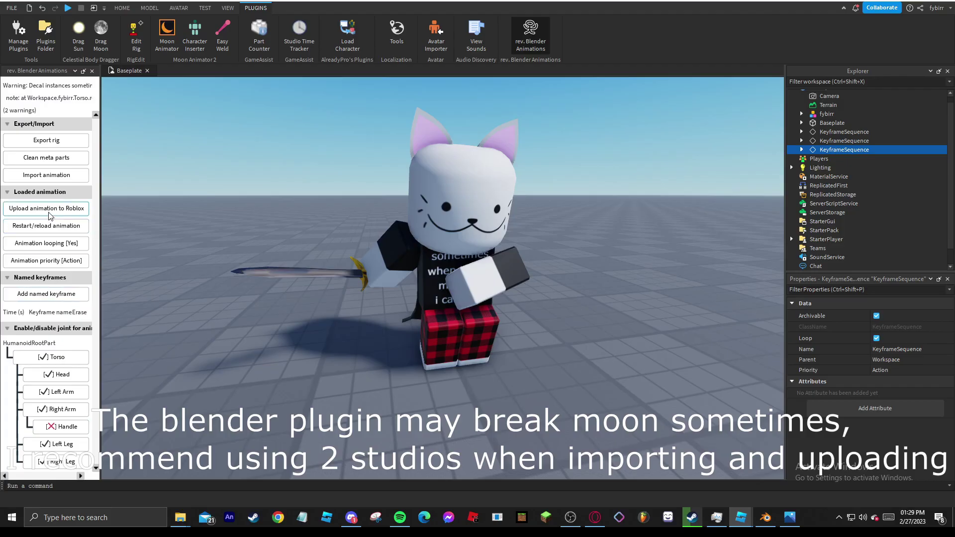
# Step: Generate a KeyframeSequence from the loaded animation with the Blender Animations plugin and copy it
pyautogui.click(846, 159)
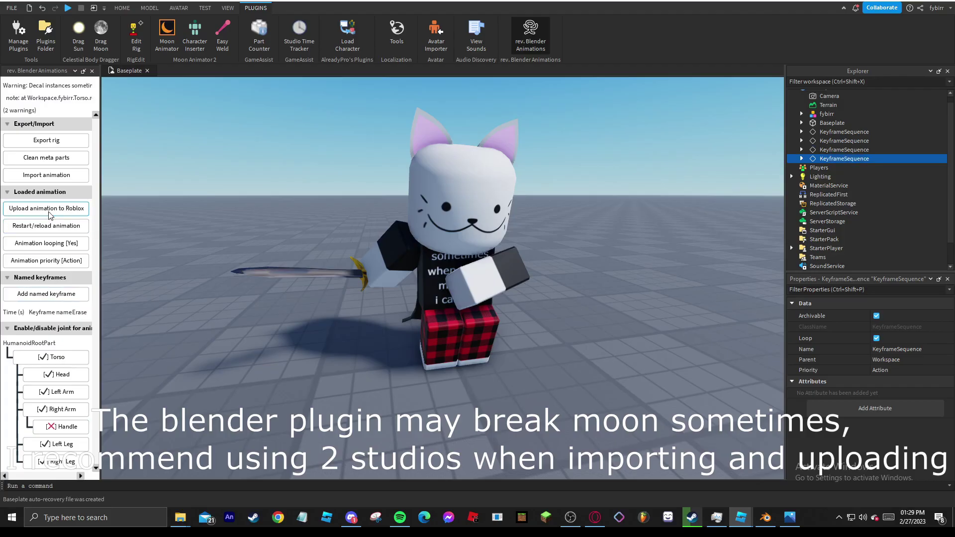
pyautogui.rightClick(843, 159)
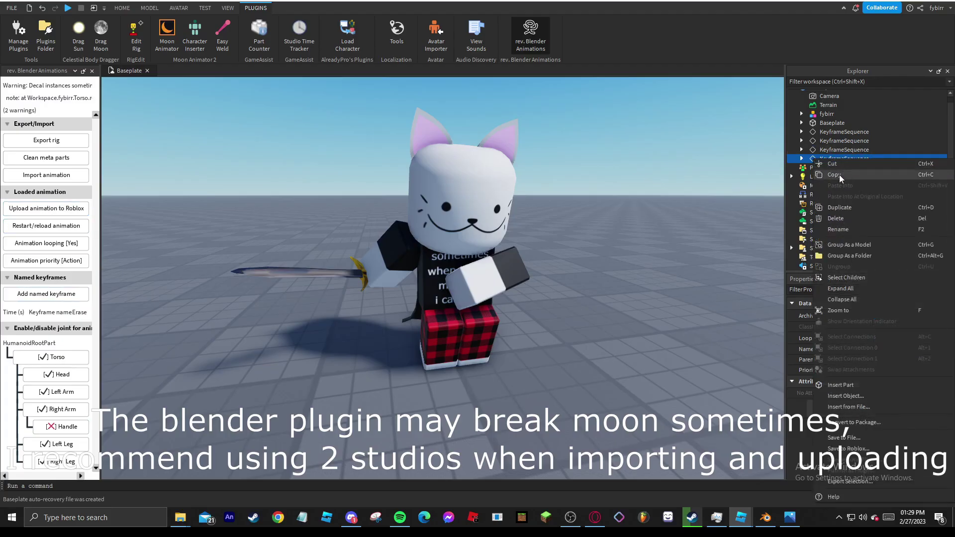
pyautogui.click(839, 175)
# Step: Switch to the second Roblox Studio window and paste the copied KeyframeSequence into Workspace
pyautogui.moveTo(740, 517)
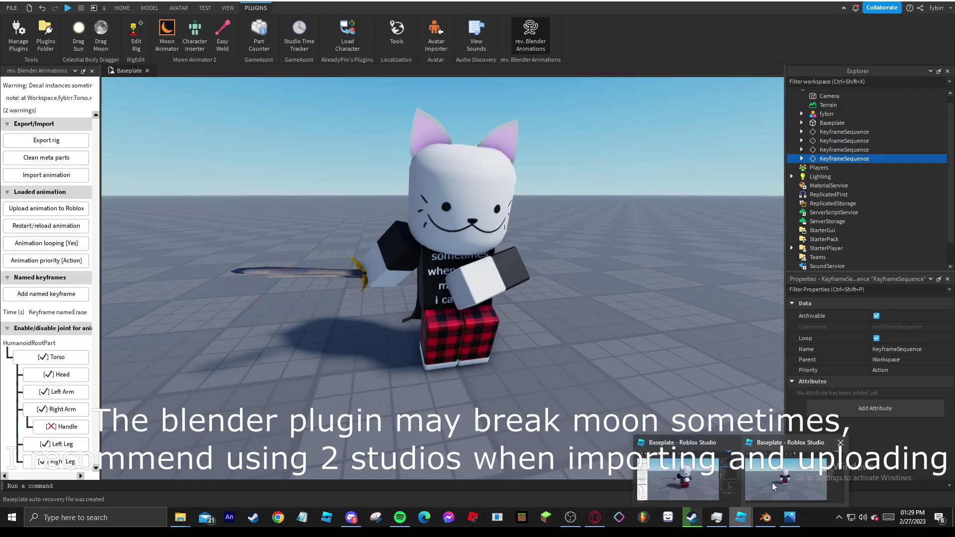
pyautogui.click(771, 482)
pyautogui.click(820, 94)
pyautogui.rightClick(810, 94)
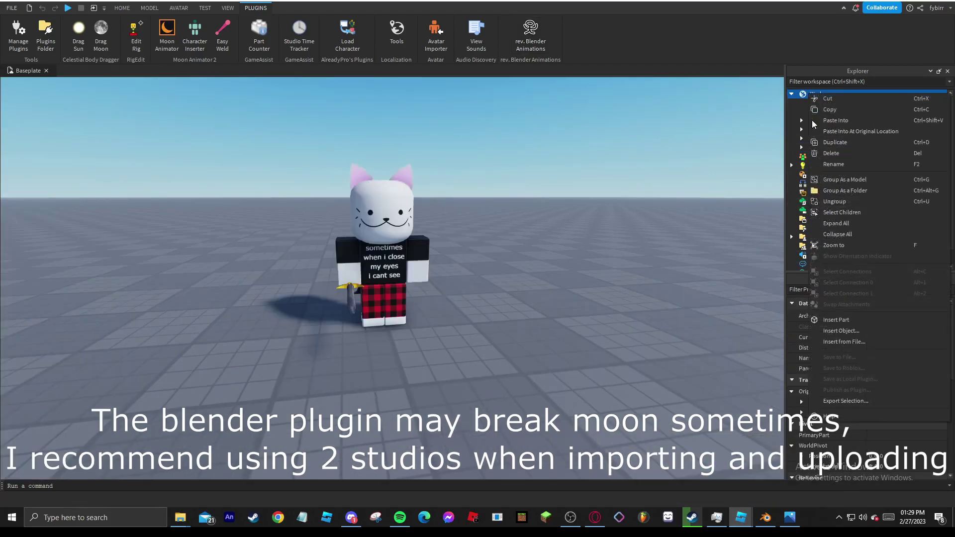
pyautogui.click(844, 120)
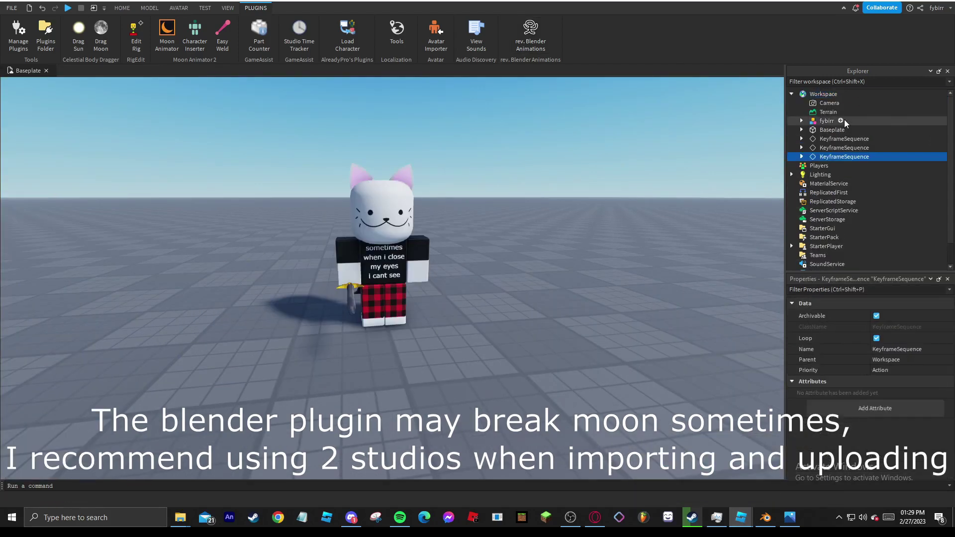
# Step: Save the pasted KeyframeSequence to Roblox, overwriting the existing Sword Stance animation
pyautogui.rightClick(829, 158)
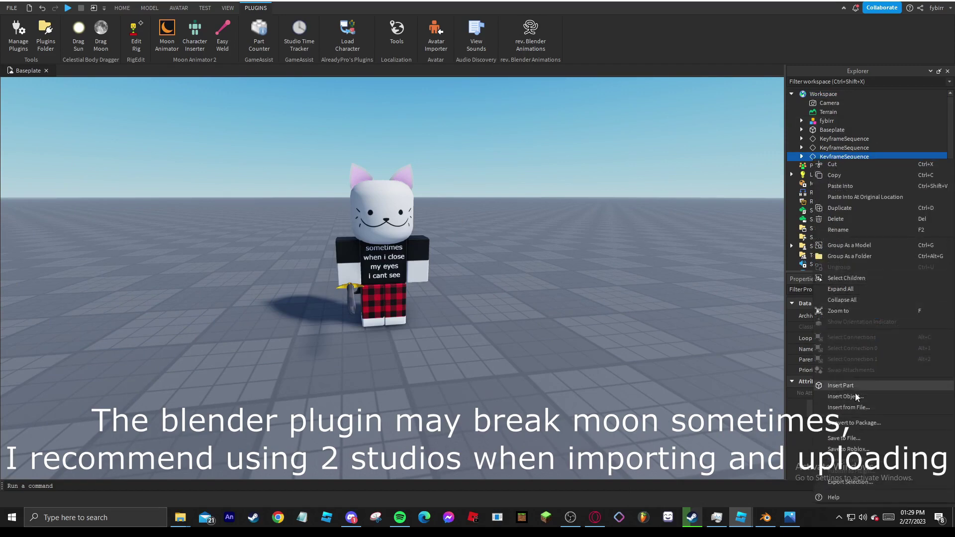
pyautogui.click(857, 446)
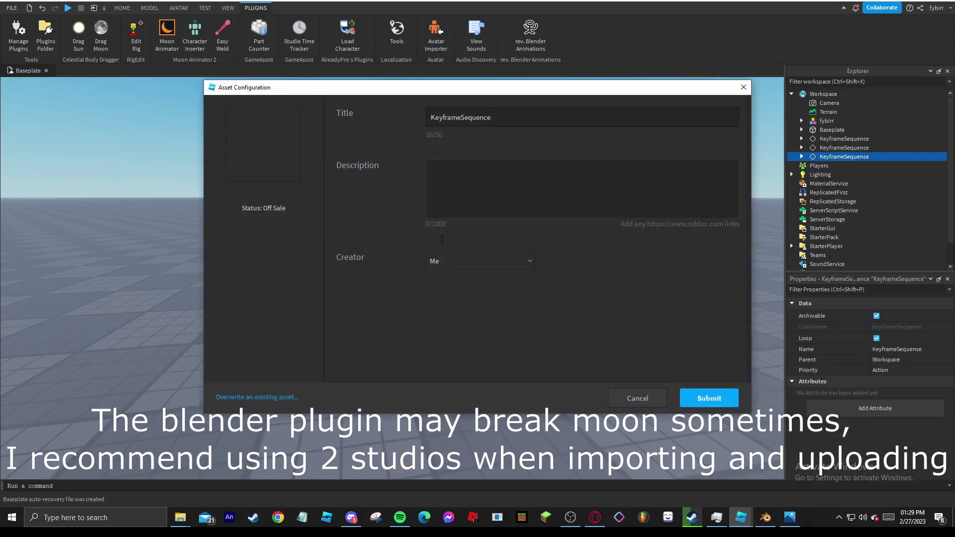
pyautogui.click(293, 398)
pyautogui.click(460, 217)
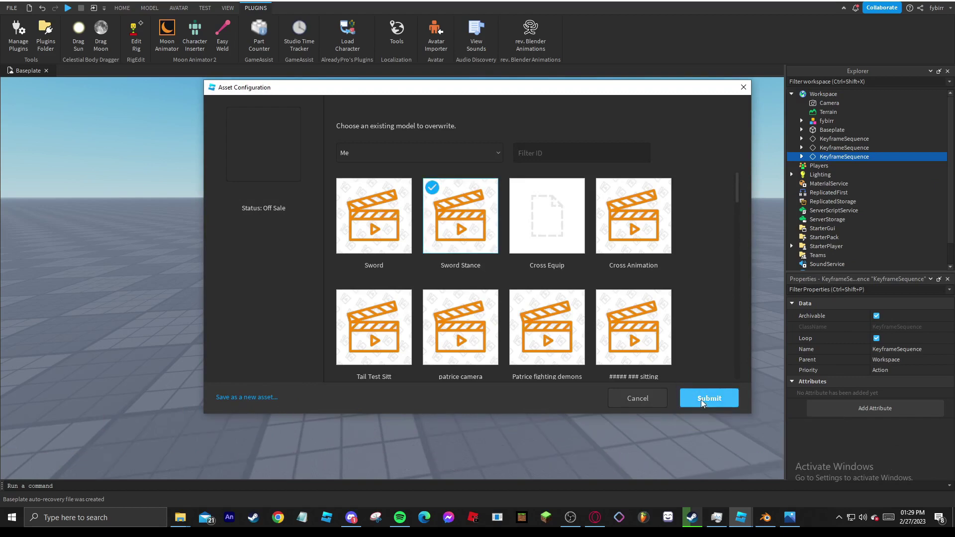
pyautogui.click(701, 399)
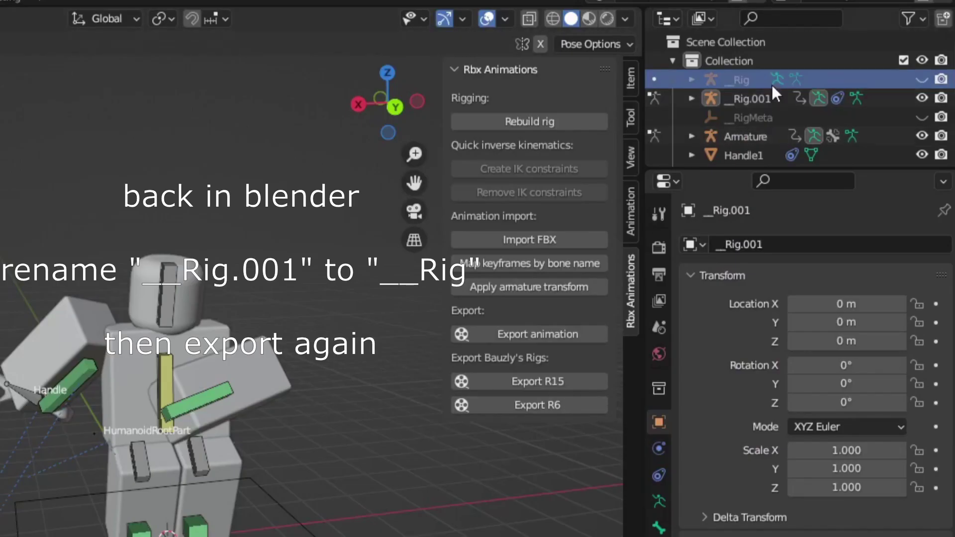
# Step: Switch to Blender and rename the sword armature __Rig.001 to __Rig
pyautogui.doubleClick(771, 98)
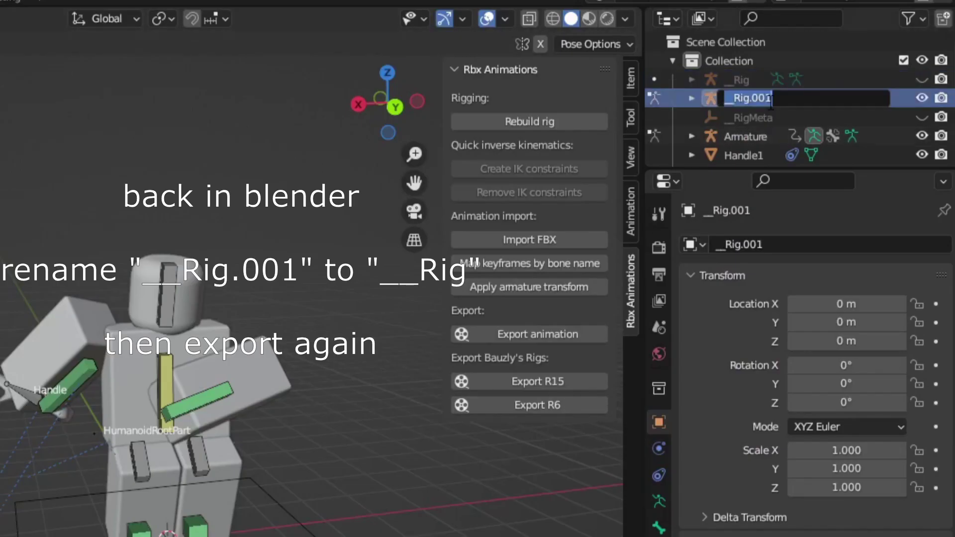
pyautogui.click(782, 99)
pyautogui.press('BackSpace')
pyautogui.press('BackSpace')
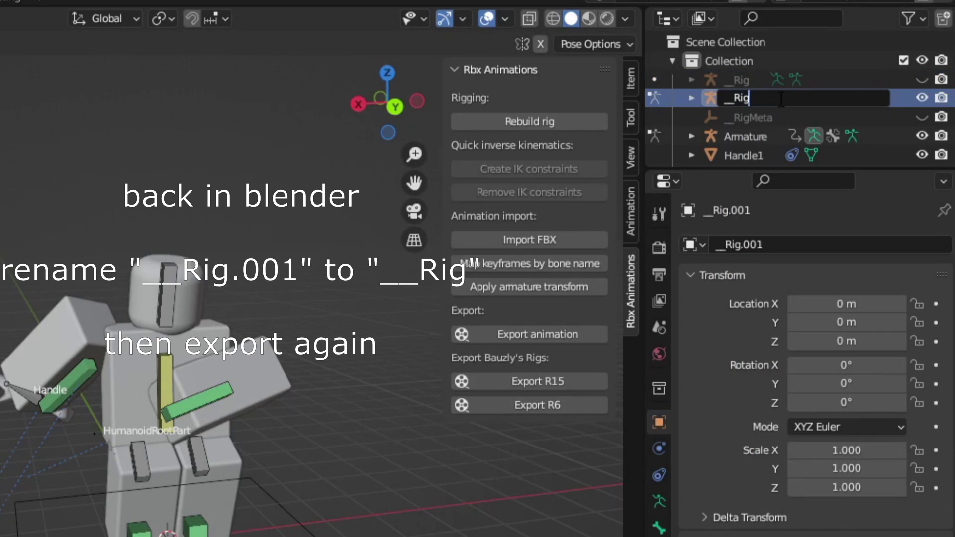
pyautogui.press('Return')
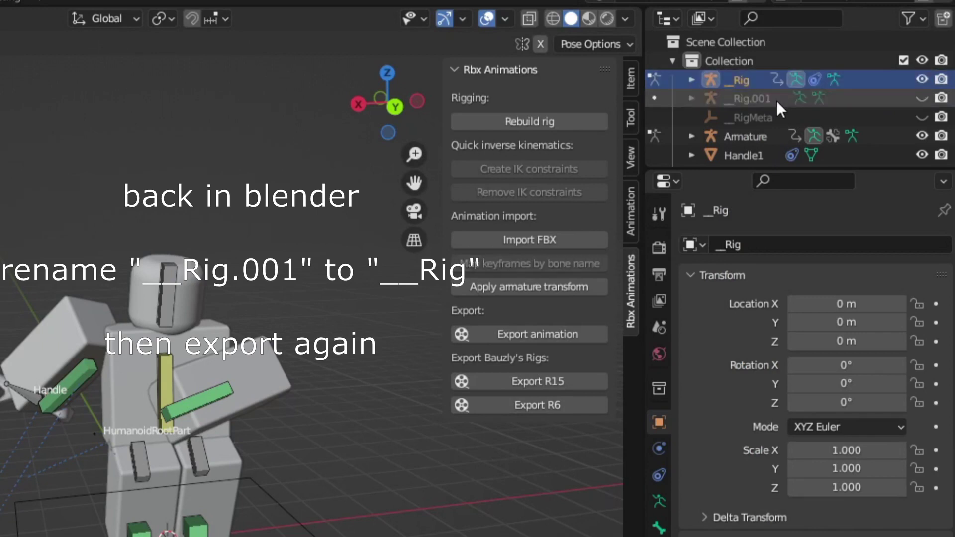
# Step: Export the sword armature's animation and import it onto the rig in the first Roblox Studio window
pyautogui.click(574, 333)
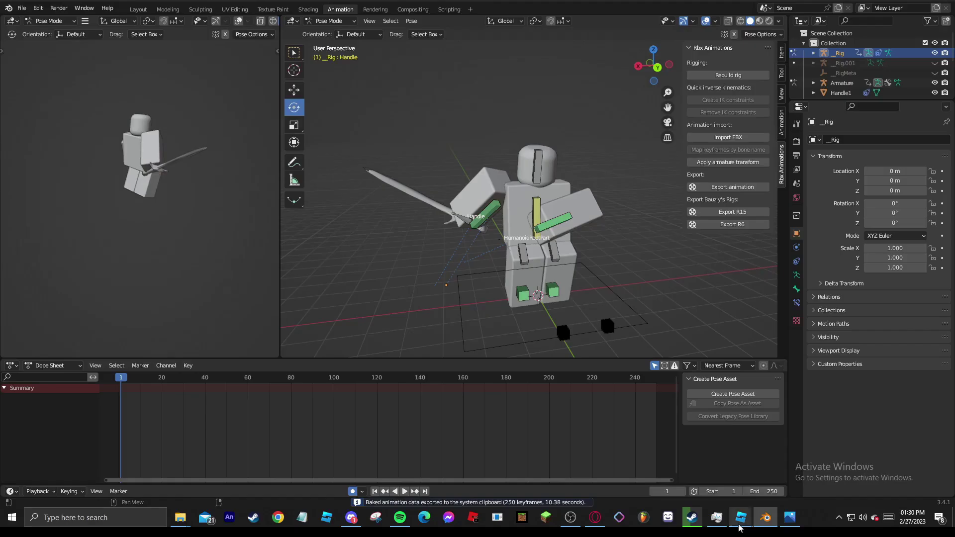
pyautogui.moveTo(740, 517)
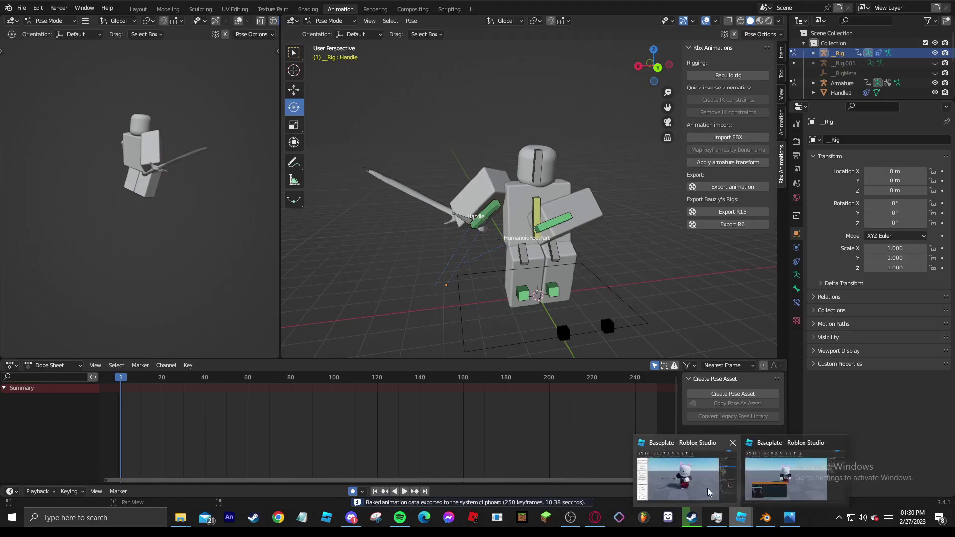
pyautogui.click(686, 472)
pyautogui.click(51, 176)
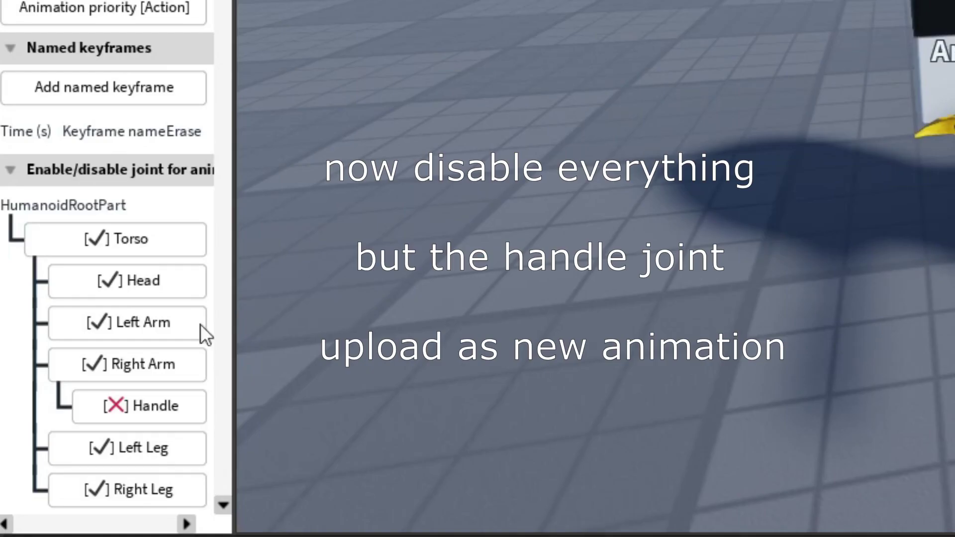
# Step: Enable the Handle joint for the animation and disable the Torso, Head, arm and leg joints
pyautogui.click(135, 422)
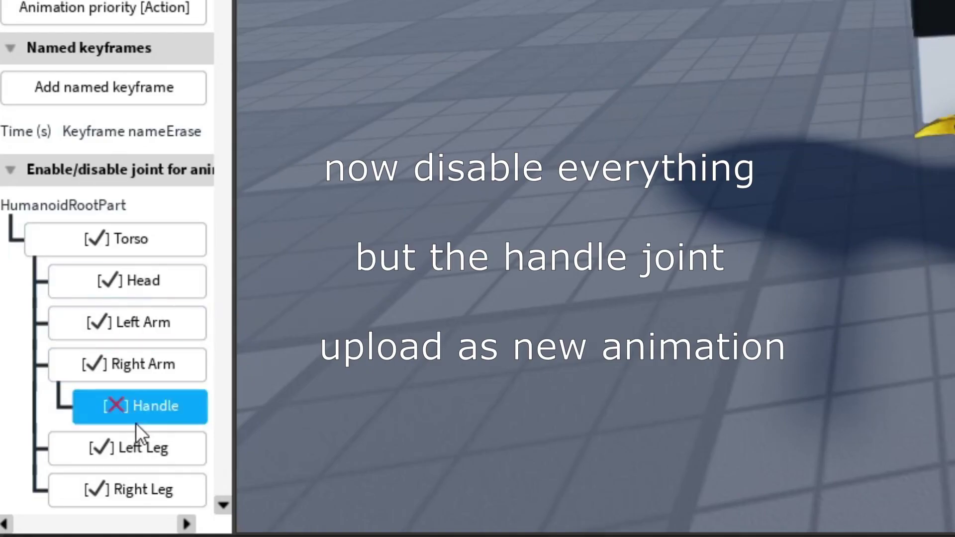
pyautogui.click(129, 451)
pyautogui.click(130, 489)
pyautogui.click(129, 368)
pyautogui.click(128, 322)
pyautogui.click(130, 281)
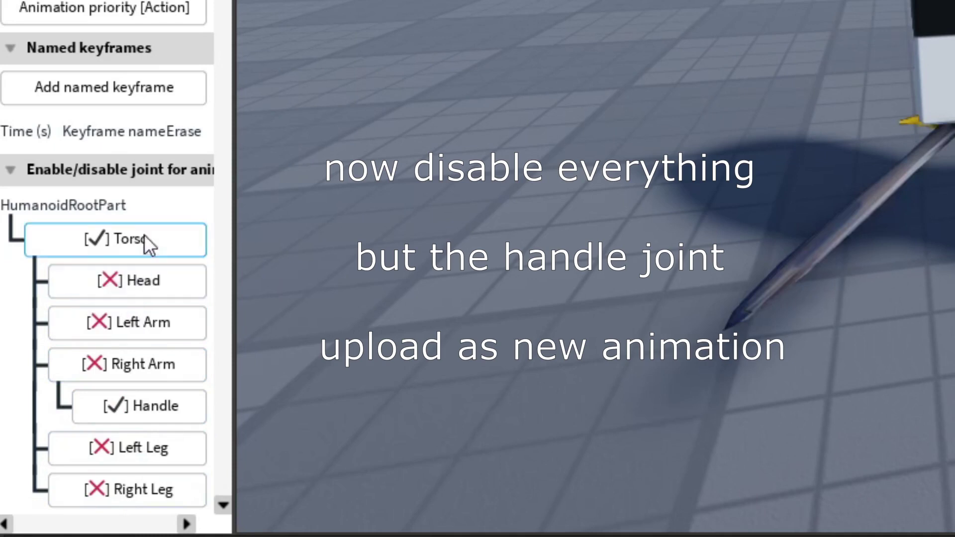
pyautogui.click(145, 237)
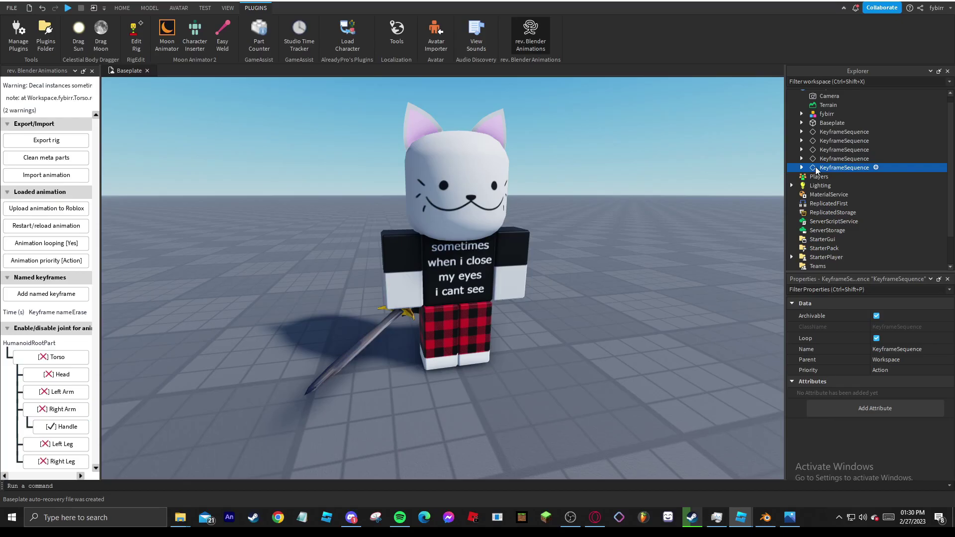
# Step: Copy the newest KeyframeSequence, switch to the second Roblox Studio window and paste it into Workspace
pyautogui.rightClick(816, 167)
pyautogui.click(854, 184)
pyautogui.moveTo(742, 523)
pyautogui.click(769, 491)
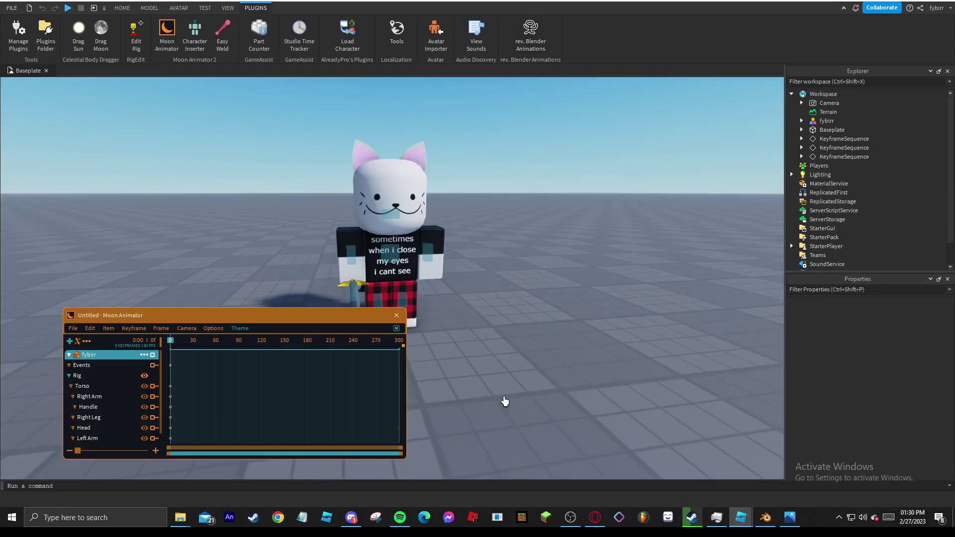
pyautogui.rightClick(816, 94)
pyautogui.click(837, 126)
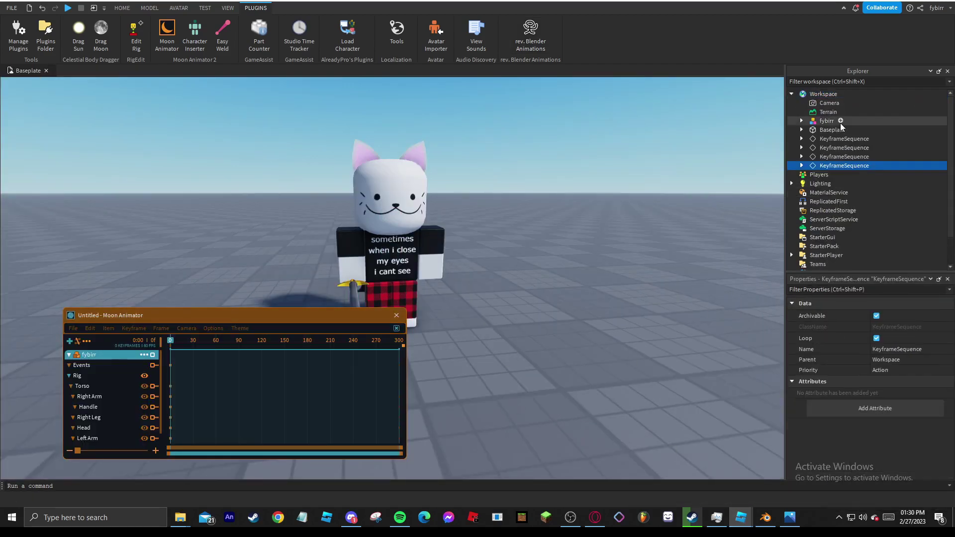
# Step: Save the pasted KeyframeSequence to Roblox, overwriting the existing Sword animation
pyautogui.rightClick(825, 166)
pyautogui.click(853, 454)
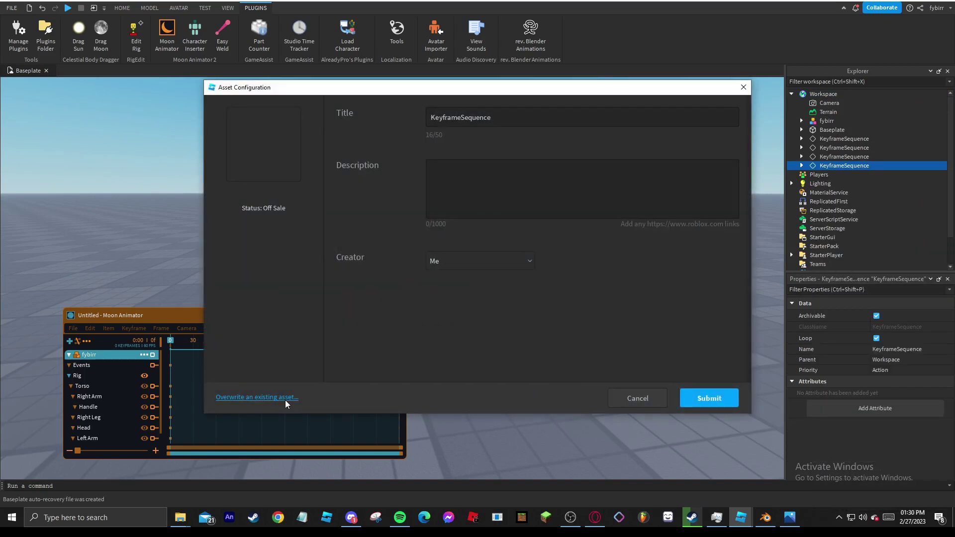
pyautogui.click(285, 400)
pyautogui.click(374, 214)
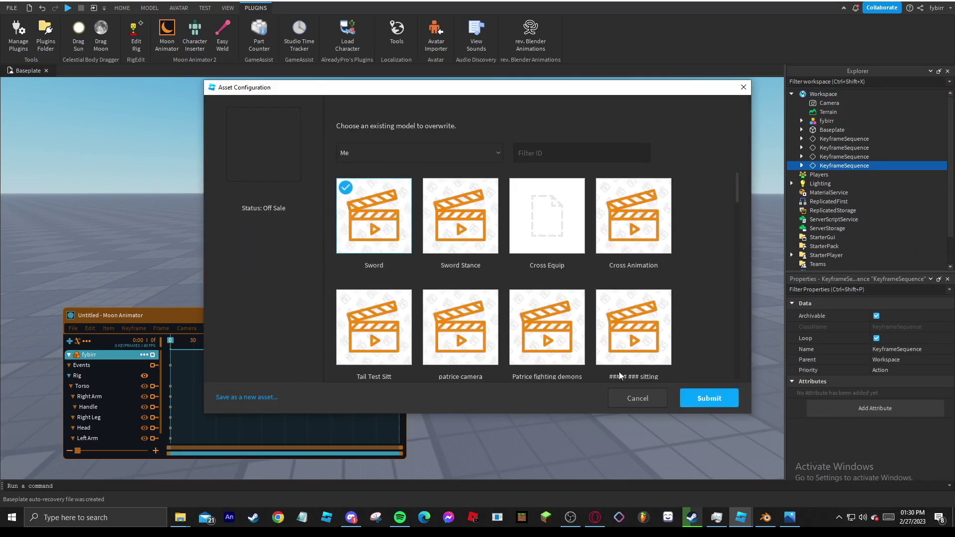
pyautogui.click(709, 397)
pyautogui.click(488, 376)
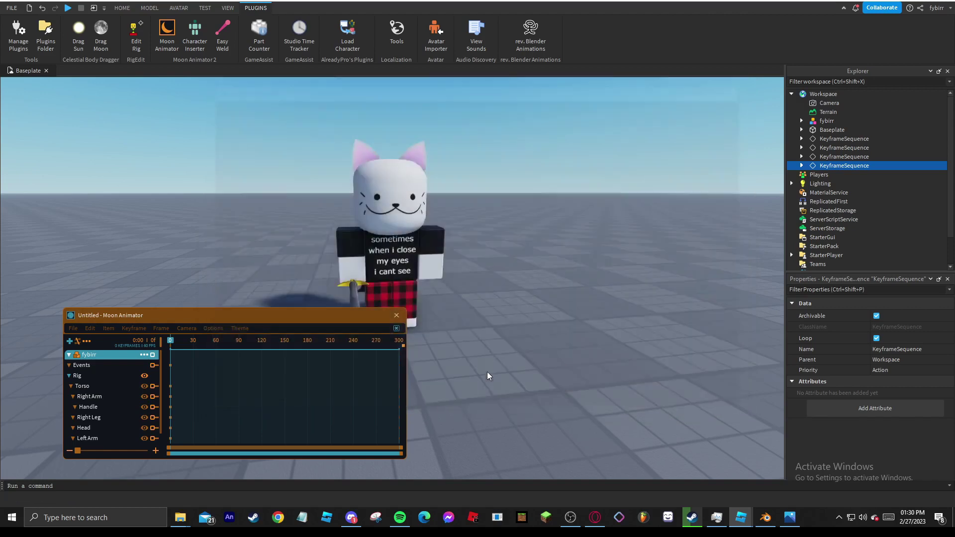
# Step: Import the Sword Stance animation from Roblox onto the character rig in Moon Animator, using the Paste Keyframes option
pyautogui.click(72, 328)
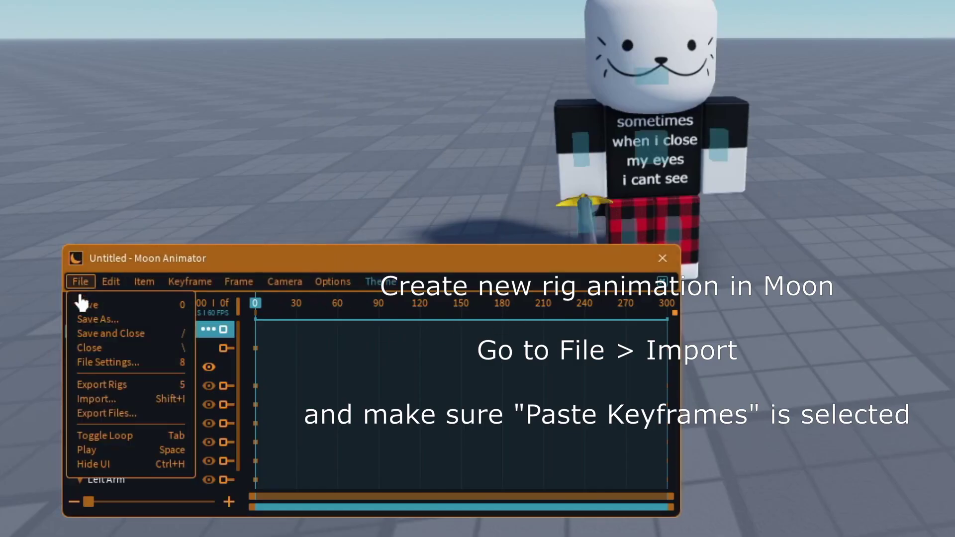
pyautogui.click(97, 398)
pyautogui.click(108, 508)
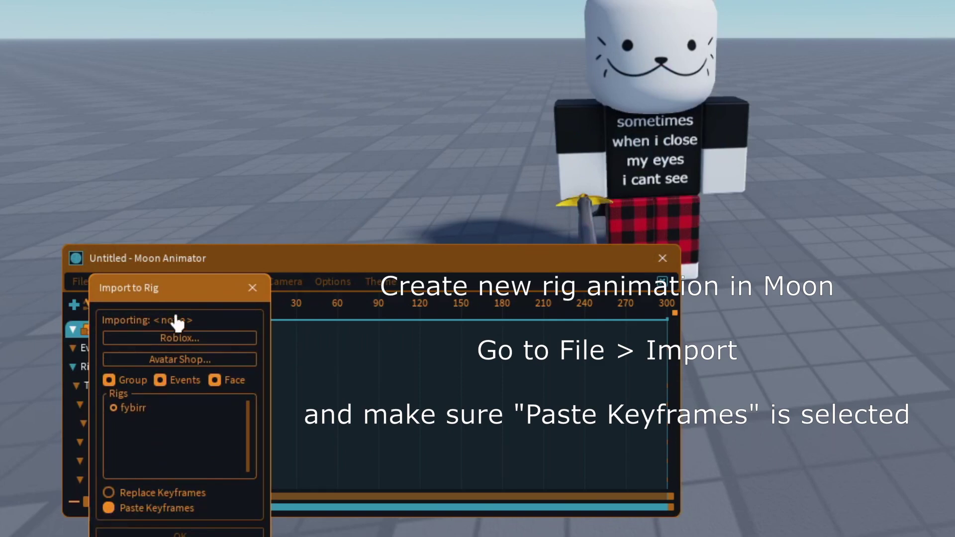
pyautogui.click(170, 339)
pyautogui.click(469, 226)
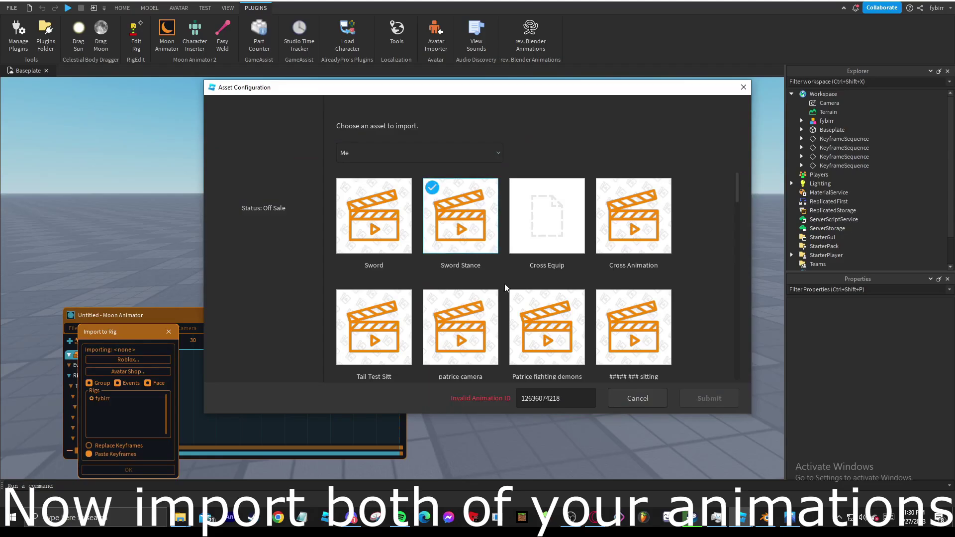
pyautogui.click(709, 398)
pyautogui.click(128, 470)
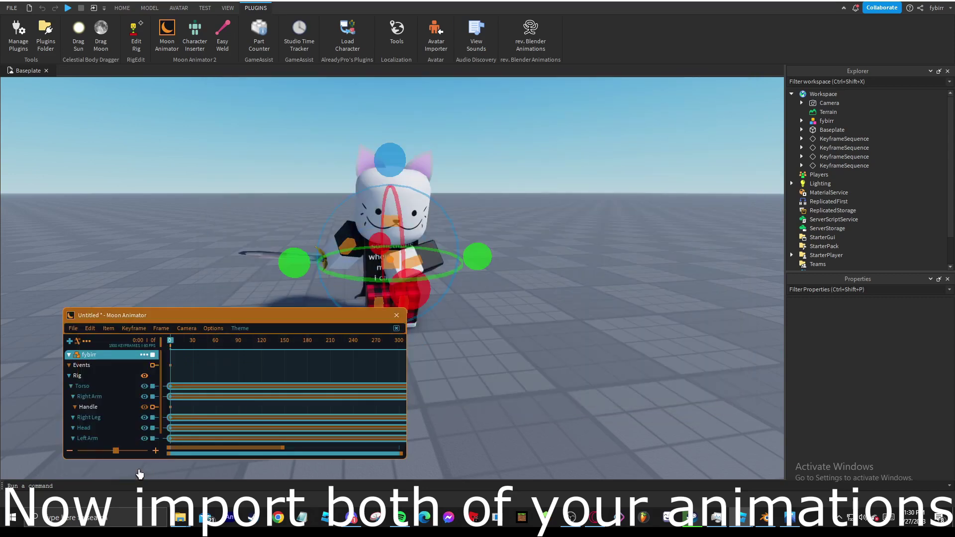
pyautogui.moveTo(498, 352); pyautogui.dragTo(499, 351, button='right')
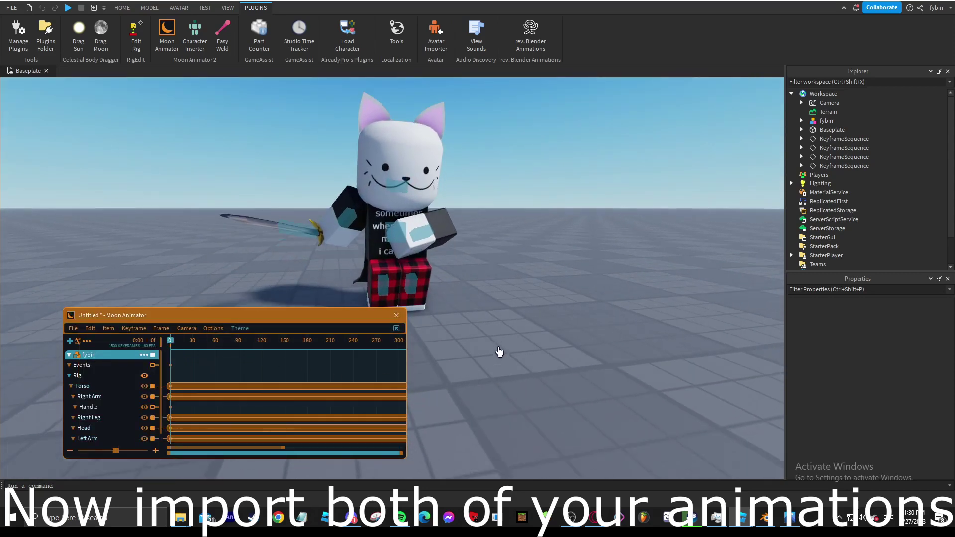
# Step: Import the Sword animation from Roblox onto the same rig, adding the handle's keyframes with Paste Keyframes
pyautogui.click(73, 329)
pyautogui.click(95, 398)
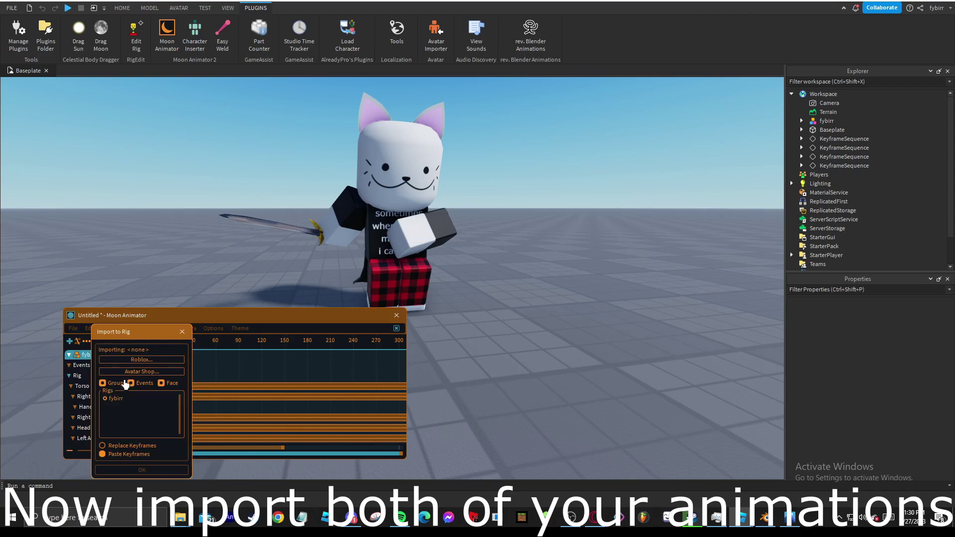
pyautogui.click(142, 359)
pyautogui.click(373, 215)
pyautogui.click(710, 398)
pyautogui.click(140, 468)
pyautogui.click(497, 355)
pyautogui.moveTo(497, 355); pyautogui.dragTo(499, 360, button='right')
pyautogui.moveTo(372, 227); pyautogui.dragTo(373, 228, button='right')
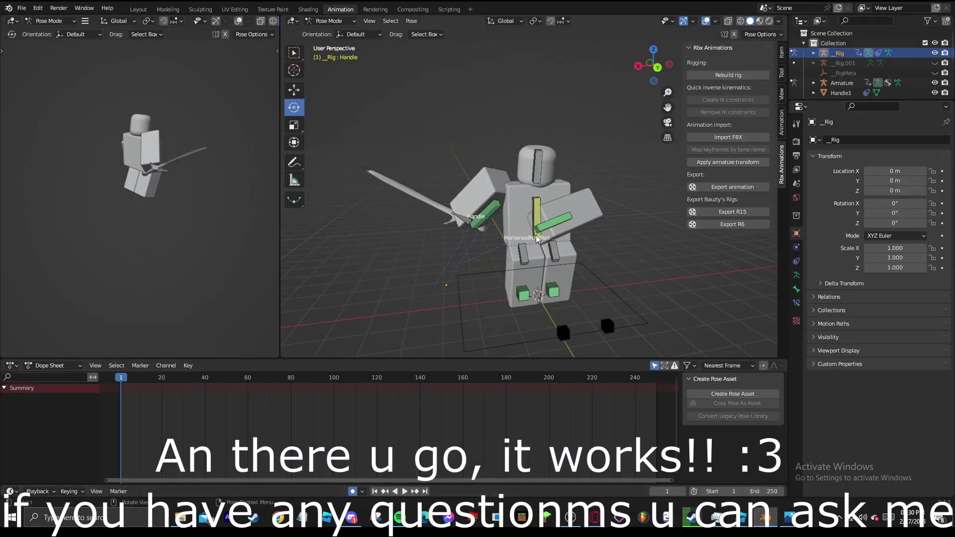
pyautogui.moveTo(519, 235); pyautogui.dragTo(508, 258)
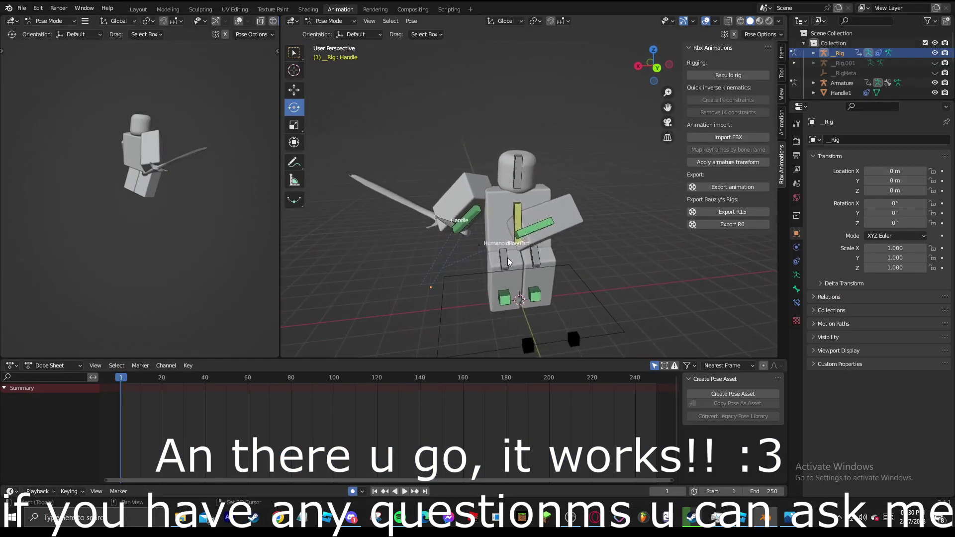